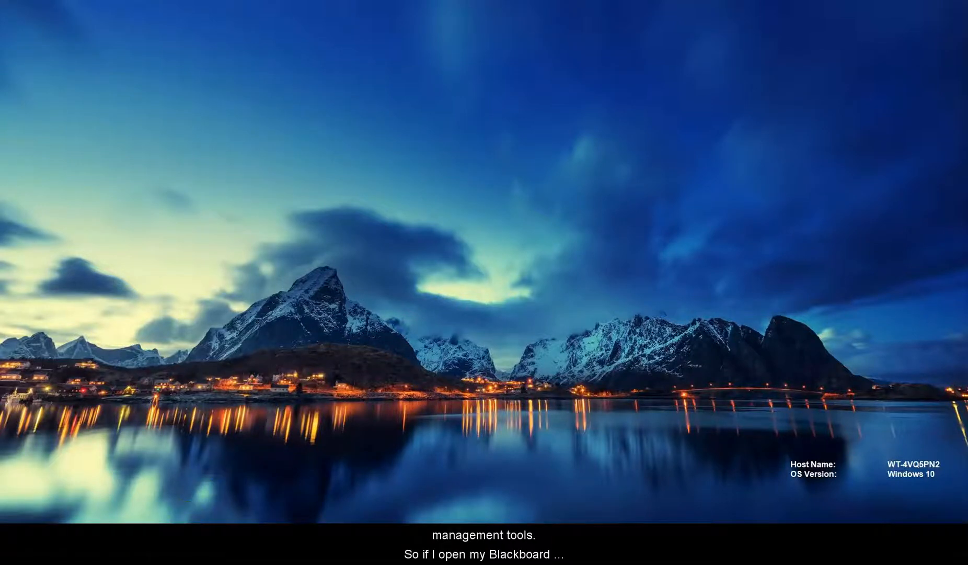
Open the Quantitative Literacy Support (2019FA.MAT.043.0001G) course in Blackboard and go to its Lessons
click(183, 533)
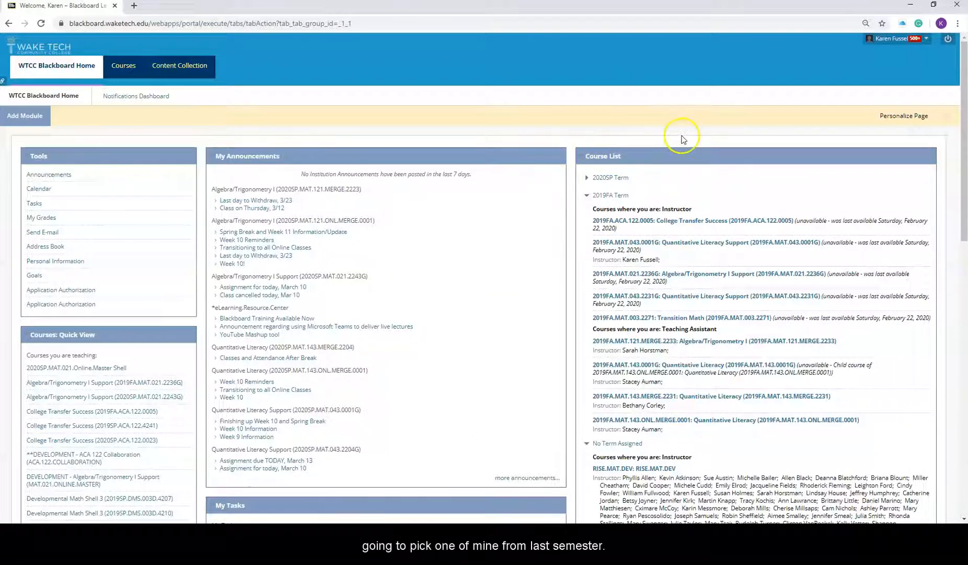
click(631, 247)
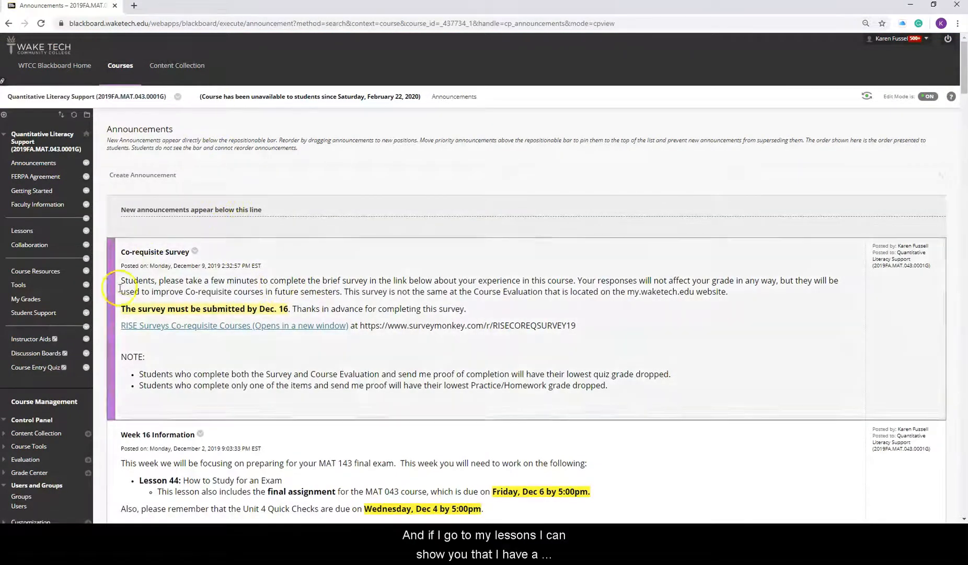
click(18, 235)
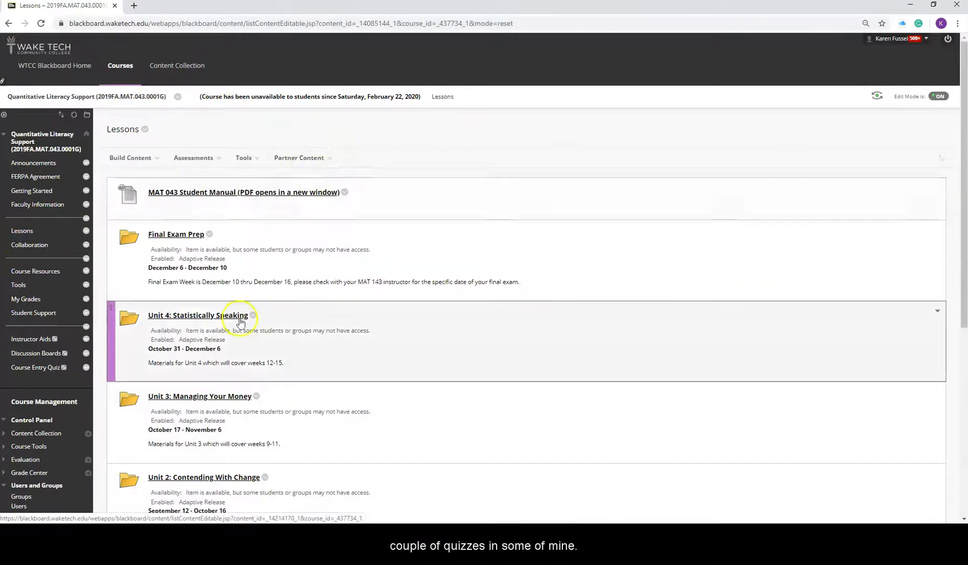
Open Lesson 37: Sample Space in the Week 12 folder of Unit 4 and examine its items through the Quick Check
click(179, 317)
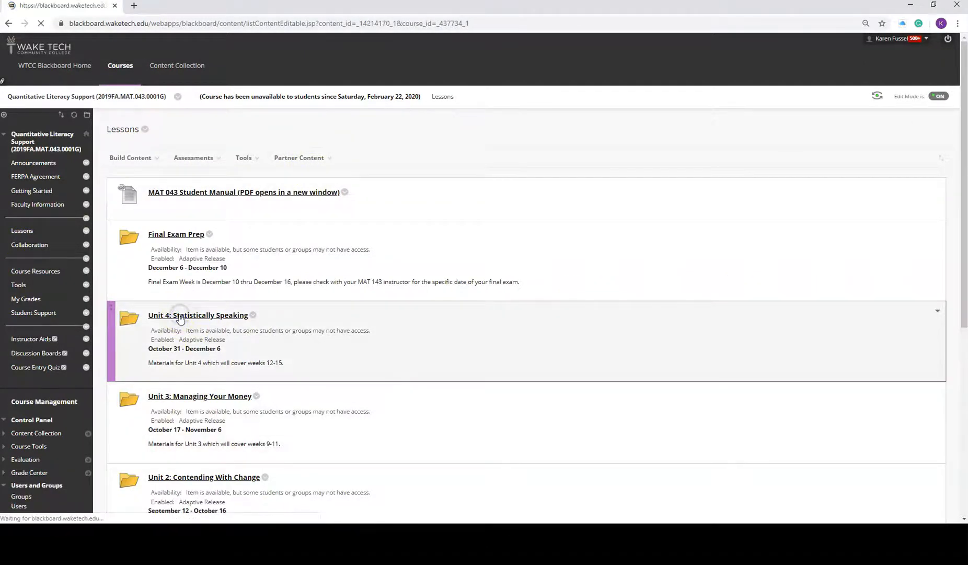
scroll(234, 356, down, 1)
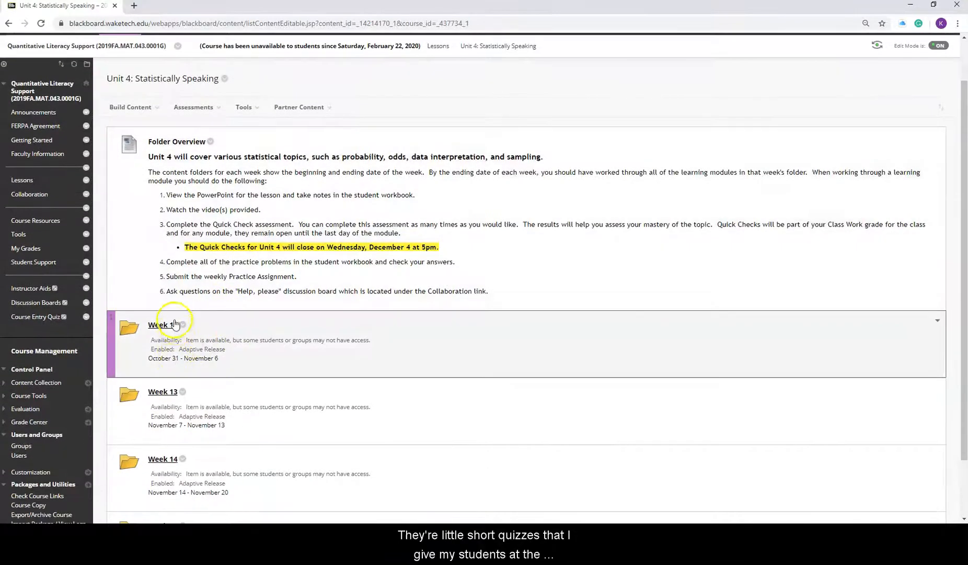
click(176, 326)
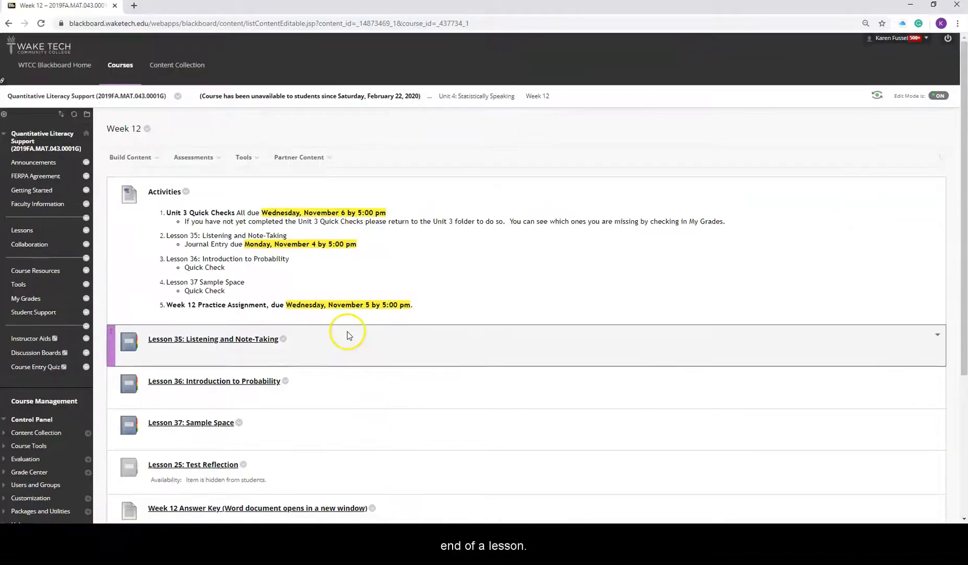
scroll(347, 335, down, 1)
click(222, 373)
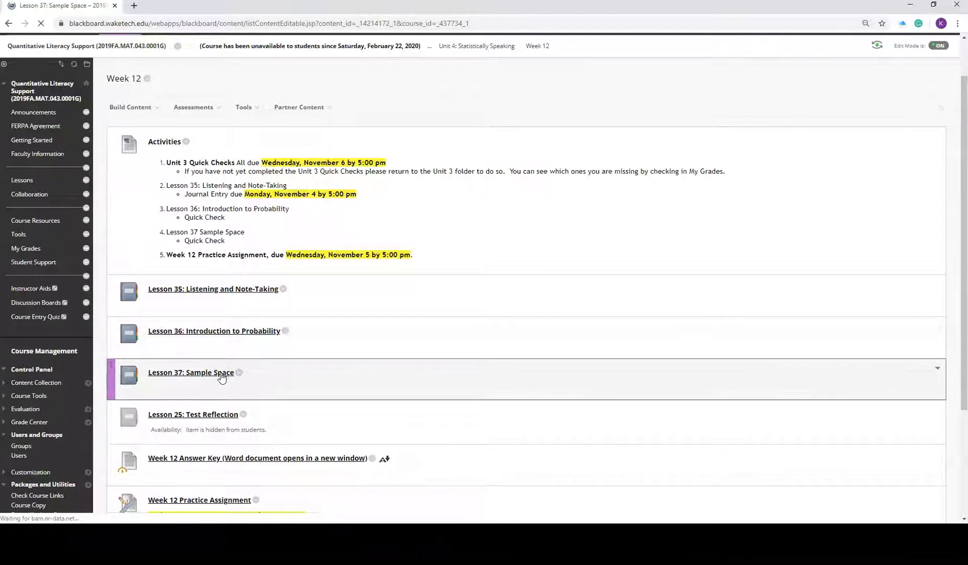
scroll(378, 352, down, 1)
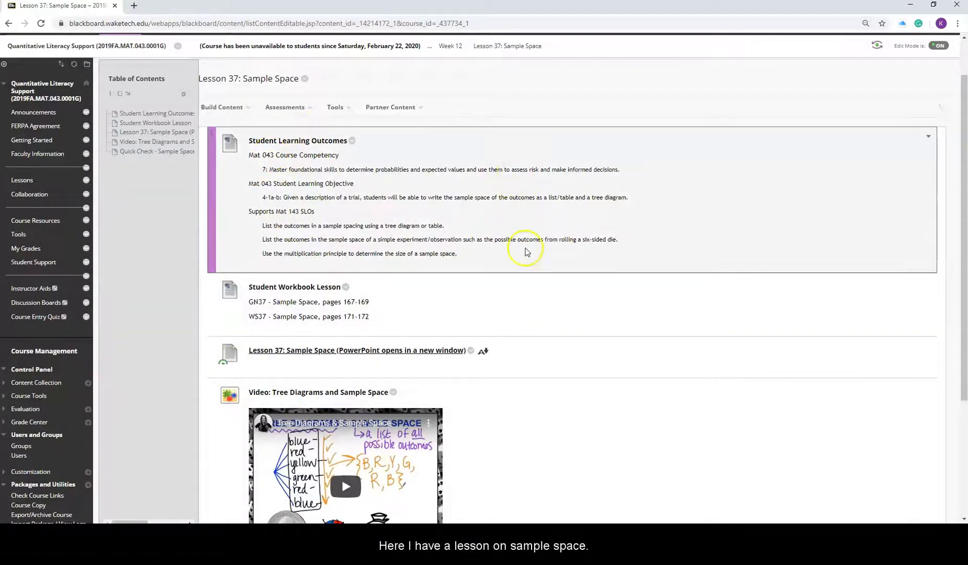
scroll(519, 239, down, 3)
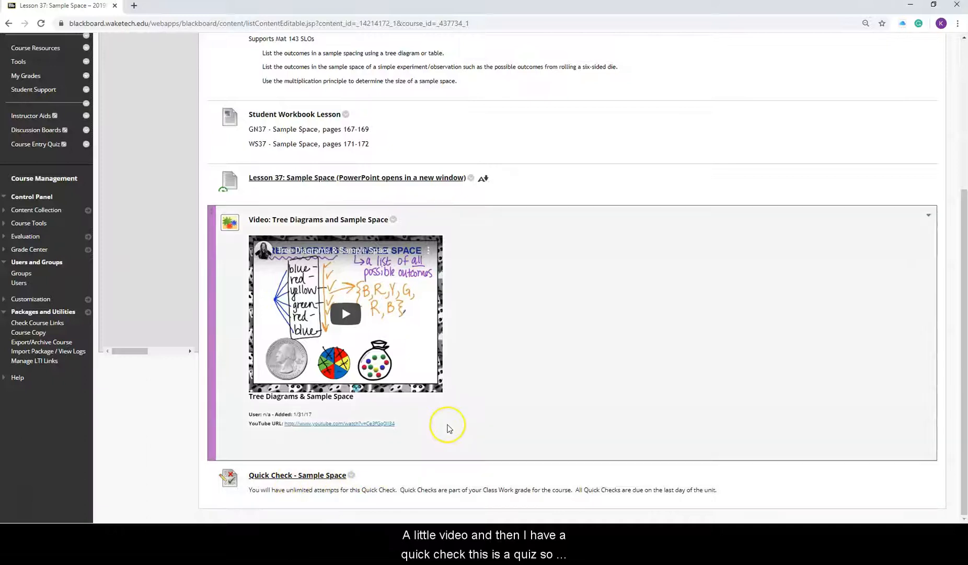
Return to the Week 12 folder and check the available item options for Lesson 37: Sample Space
scroll(443, 426, up, 5)
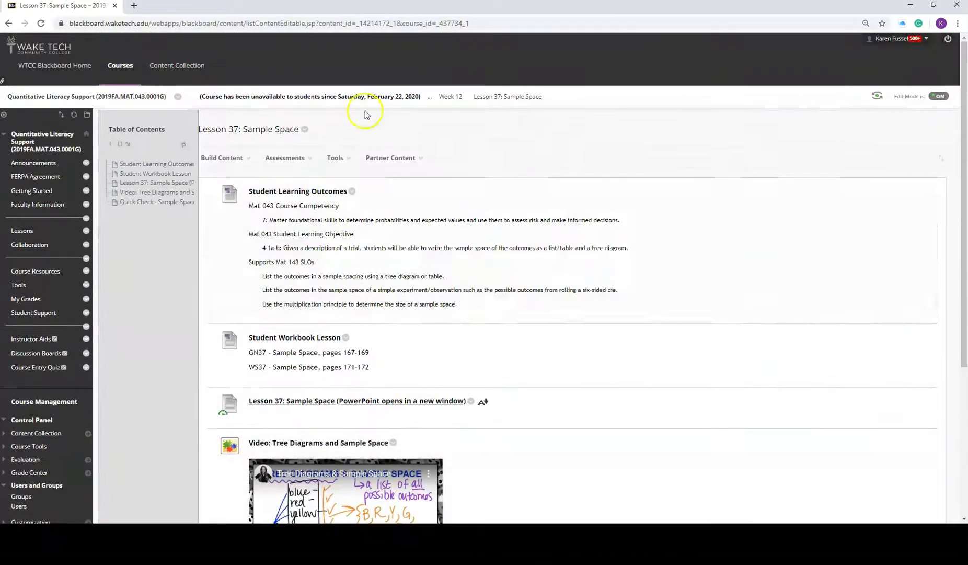
click(451, 97)
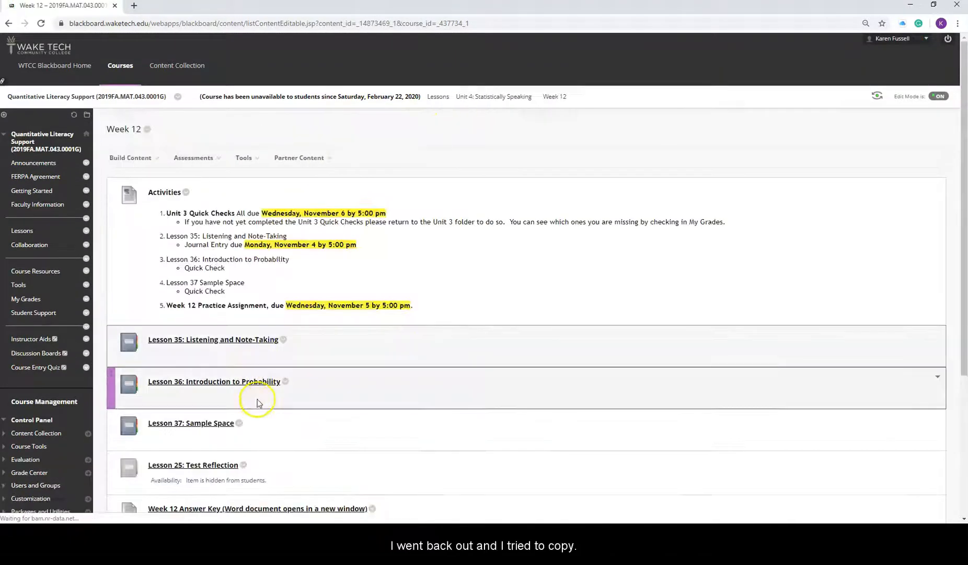
click(238, 423)
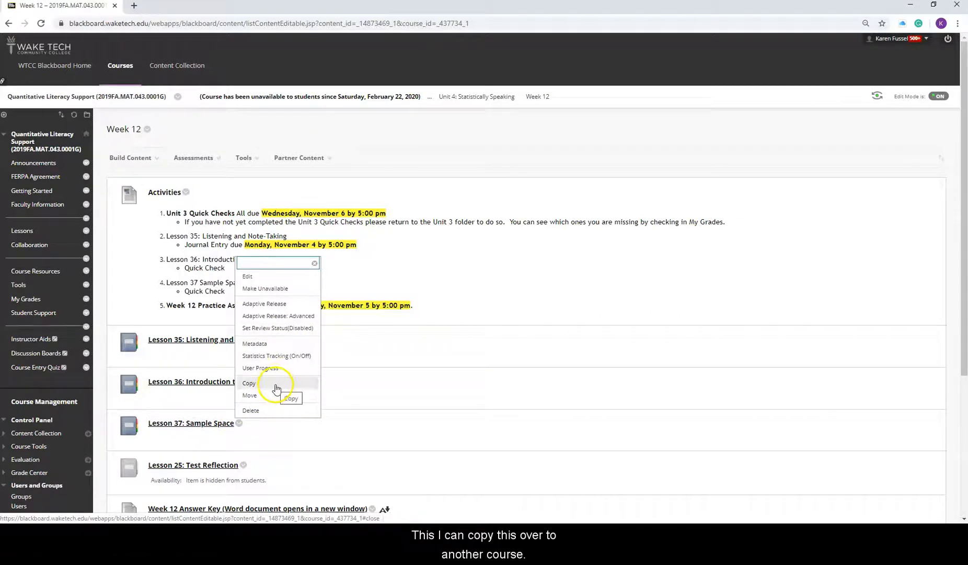
Reopen Lesson 37: Sample Space and check which item options the Quick Check - Sample Space quiz offers
click(225, 423)
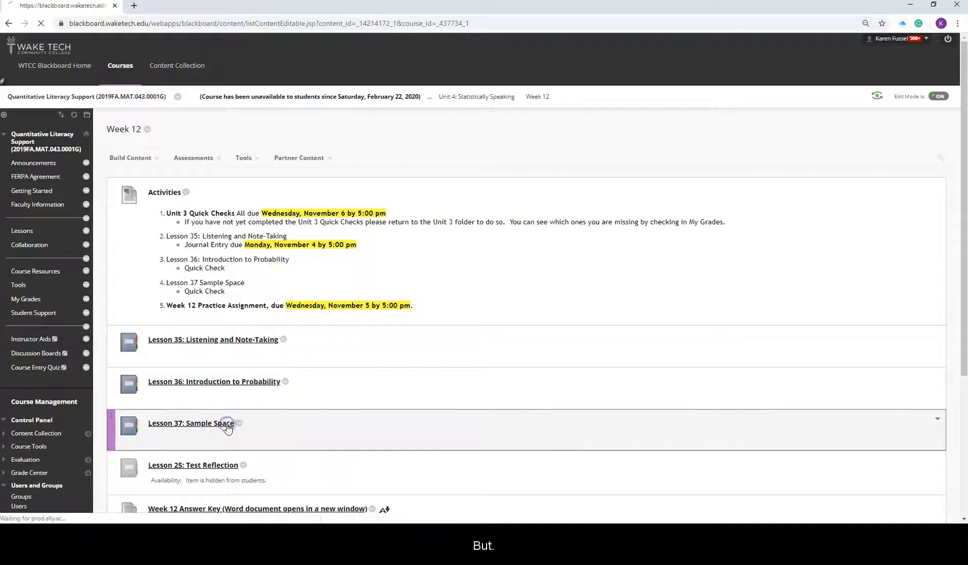
scroll(241, 445, down, 4)
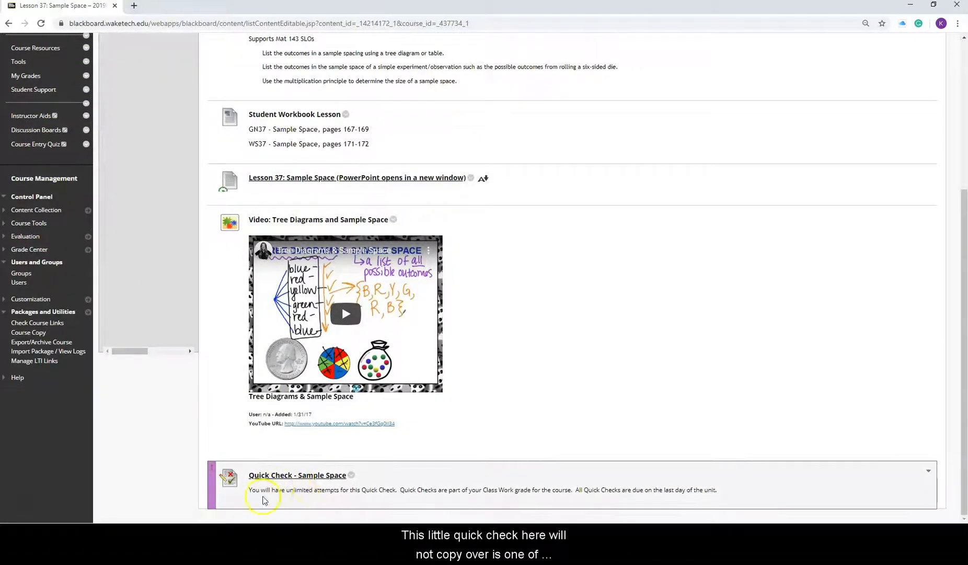
click(352, 476)
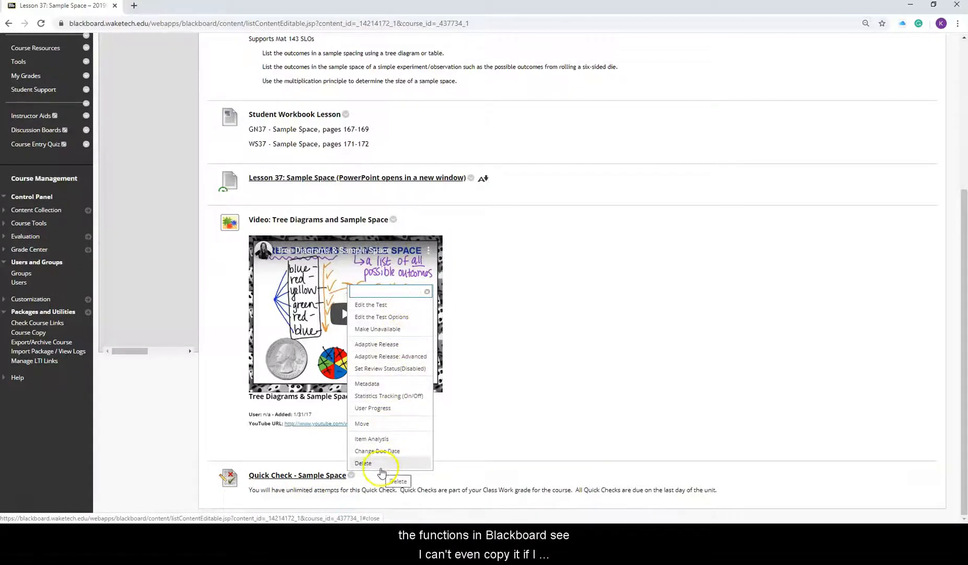
click(446, 489)
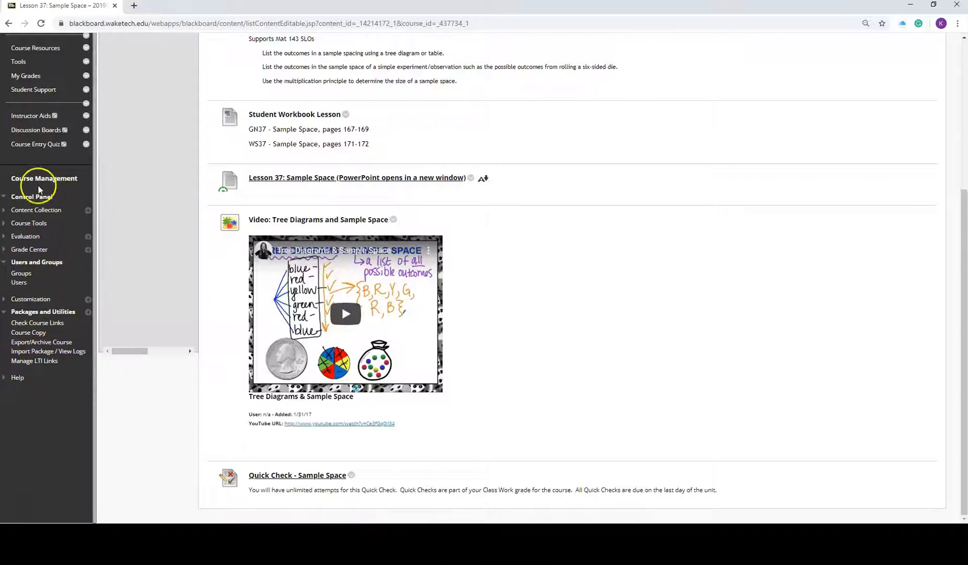
Start a course copy of the 2019FA course with the type Copy Course Materials into an Existing Course
click(4, 316)
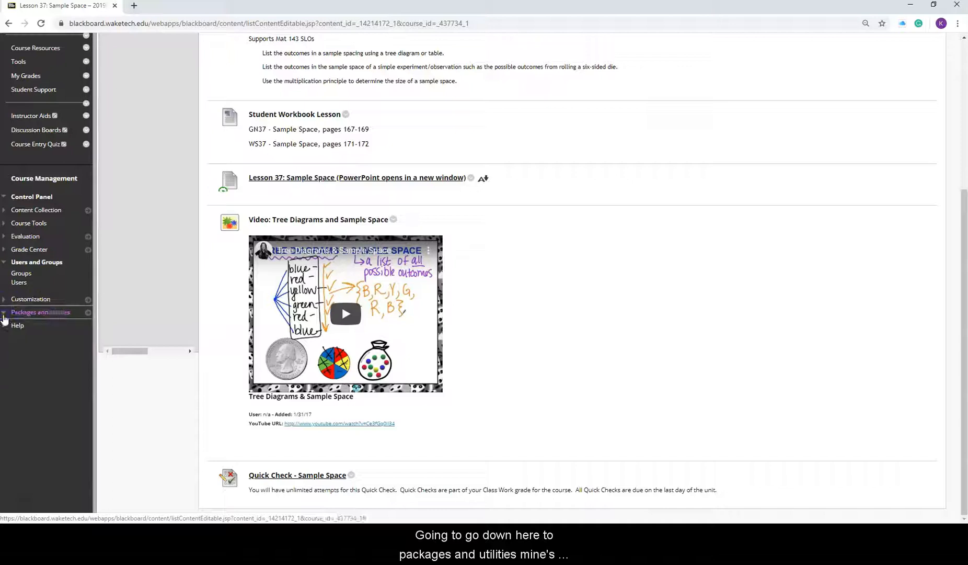
click(4, 312)
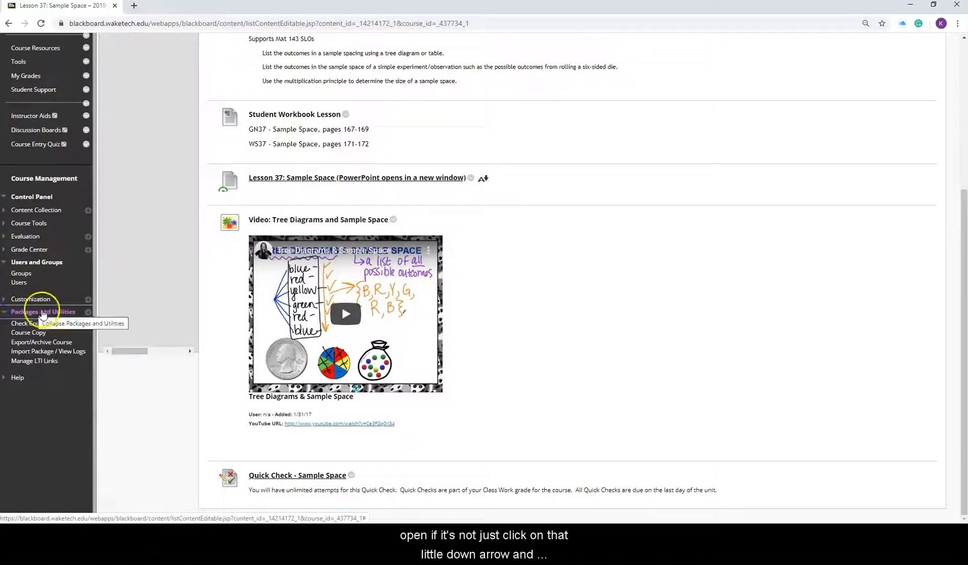
click(24, 333)
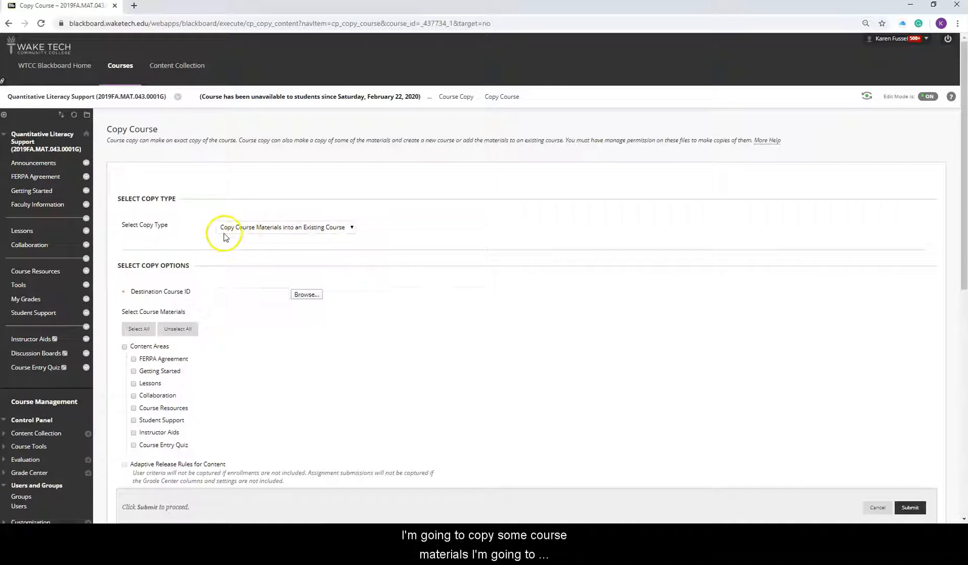
click(266, 231)
Choose 2020SP.MAT.043.2204G as the destination course for the copy
click(312, 294)
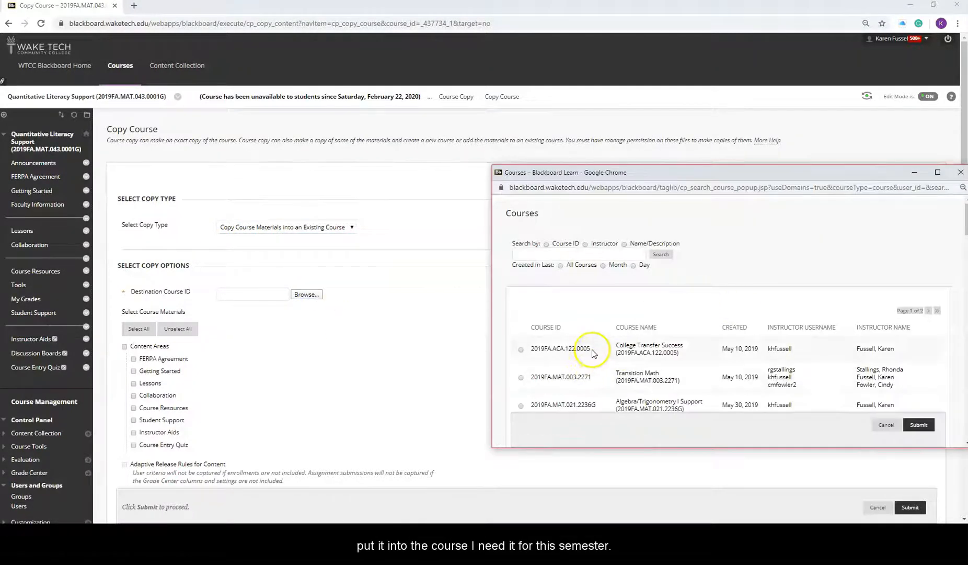
scroll(586, 351, down, 3)
scroll(593, 350, down, 2)
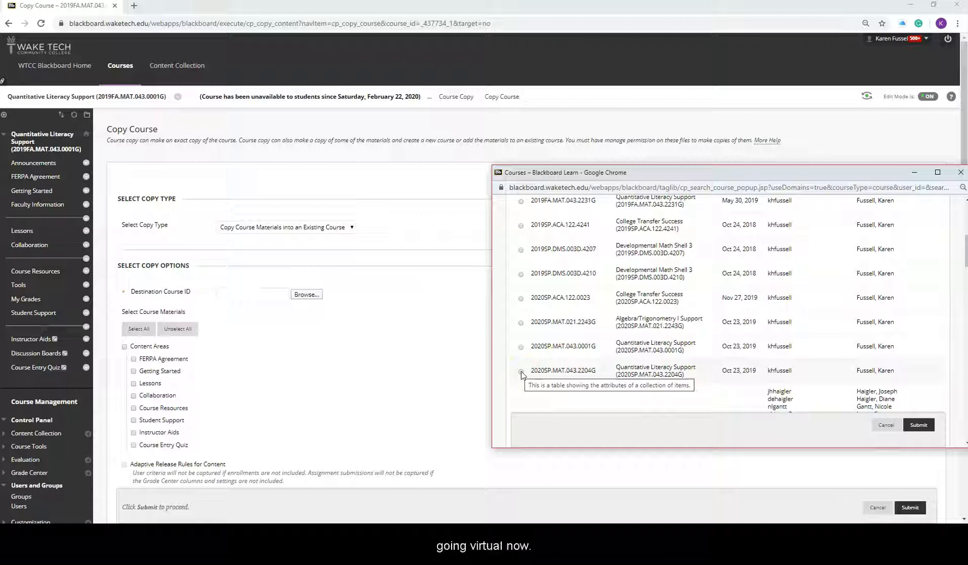
click(522, 372)
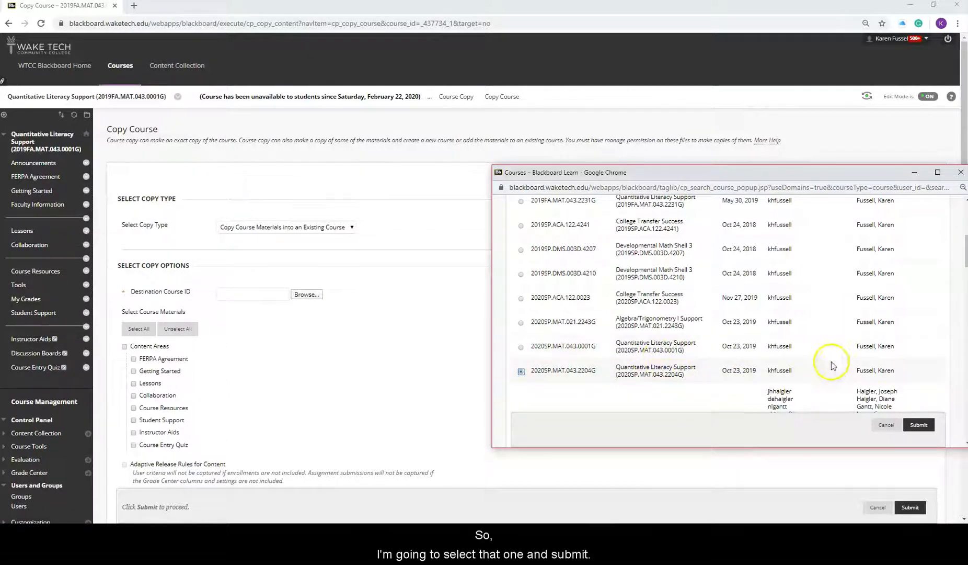
click(927, 426)
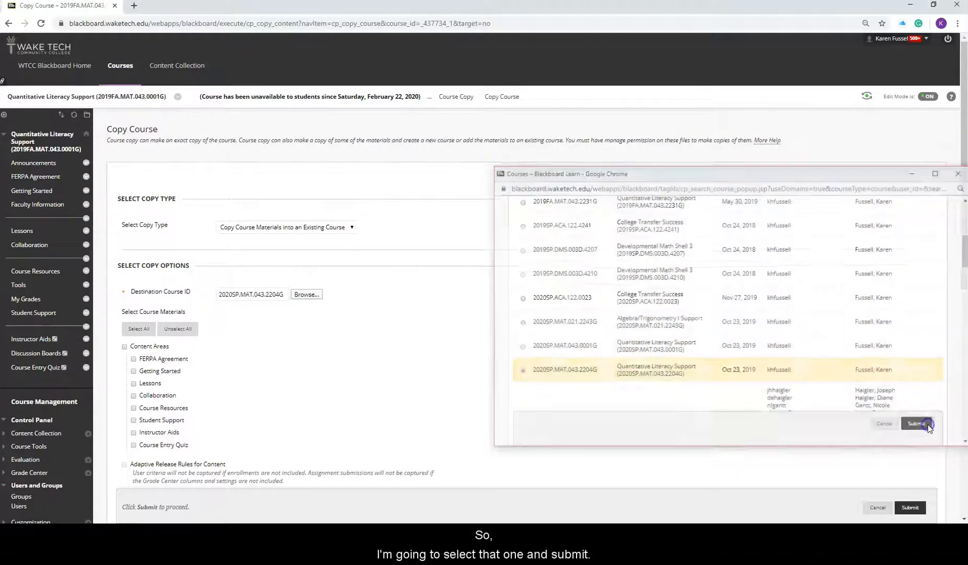
Include Tests, Surveys, and Pools in the course copy and submit it
scroll(393, 375, down, 2)
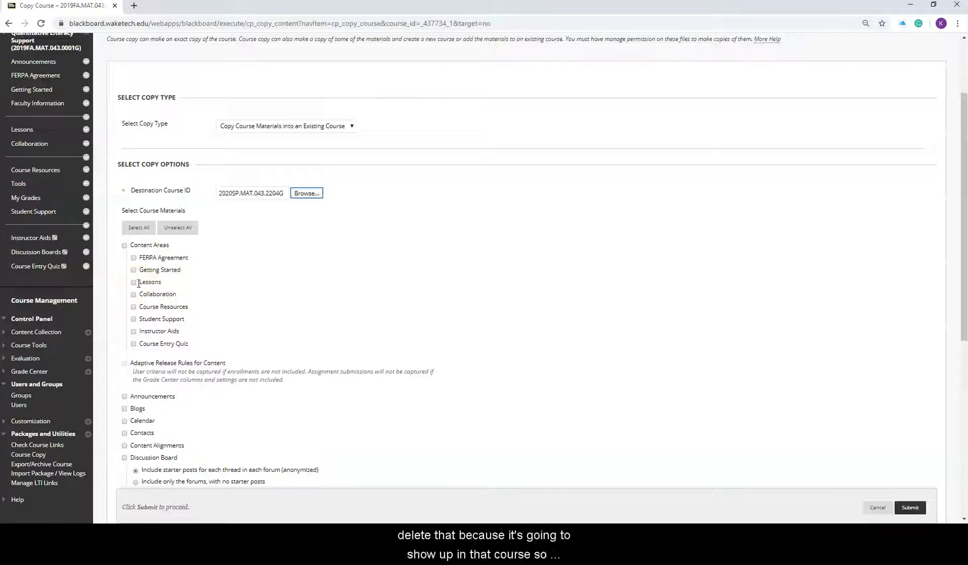
scroll(138, 283, down, 6)
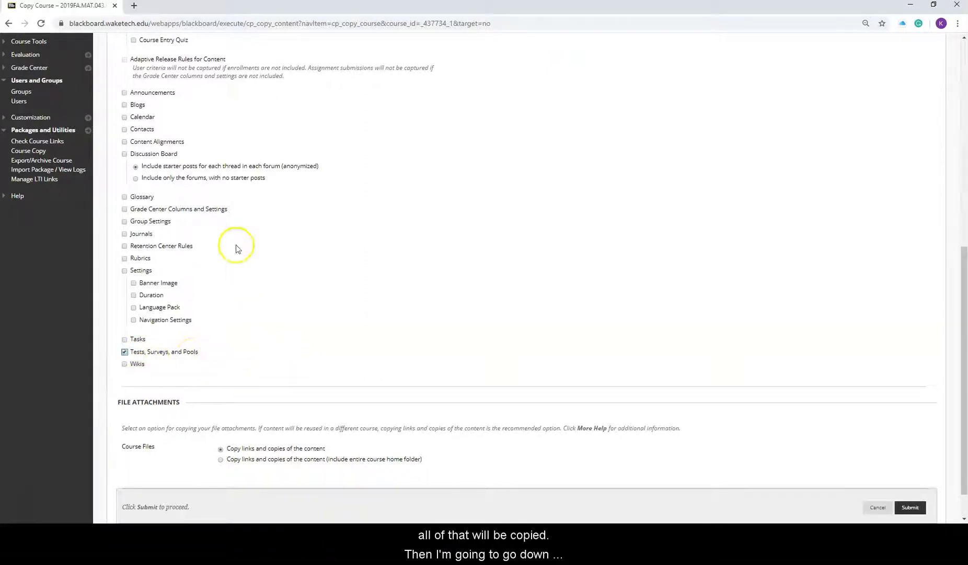
scroll(258, 413, down, 1)
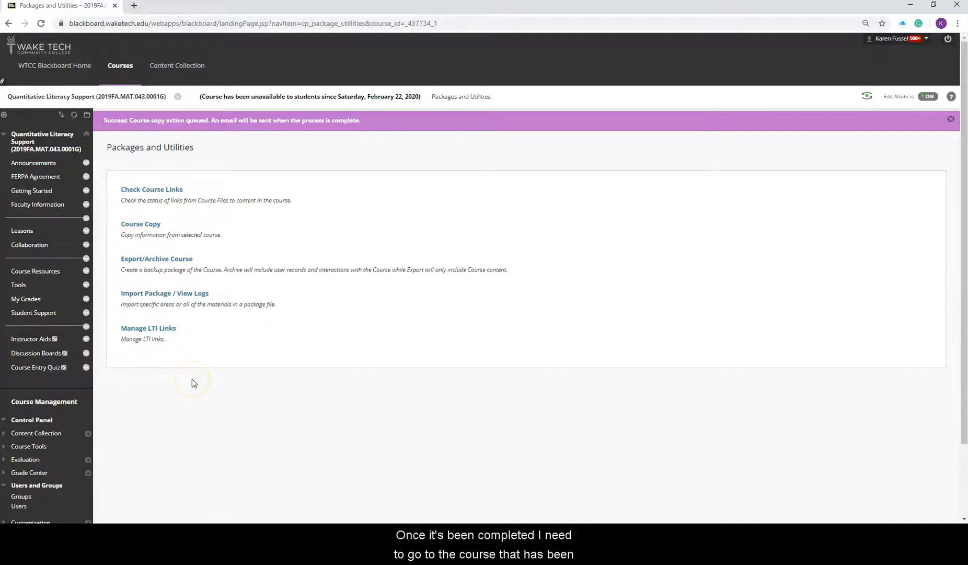
Return to the Blackboard home page and open the 2020SP.MAT.043.2204G Quantitative Literacy Support course from the 2020SP term
click(76, 66)
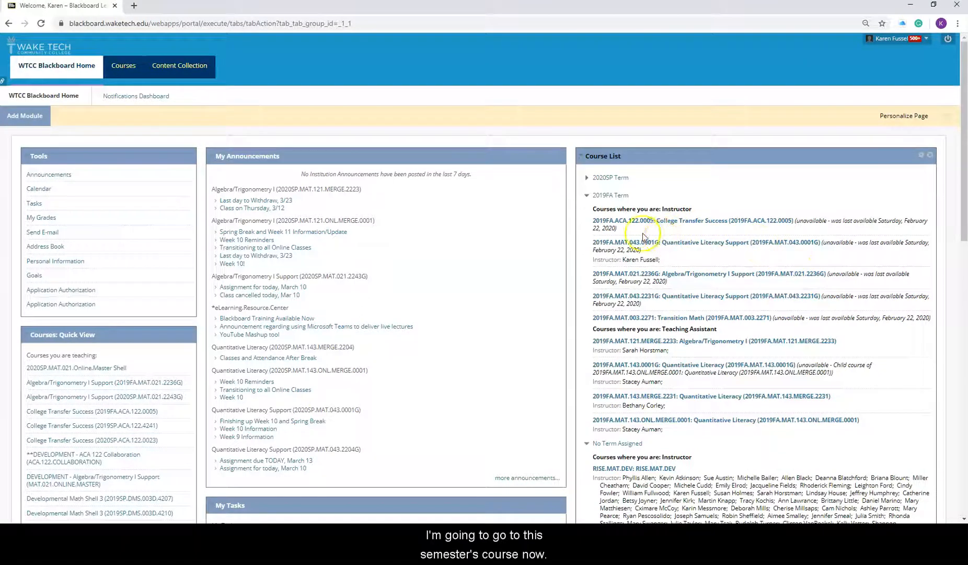
click(588, 195)
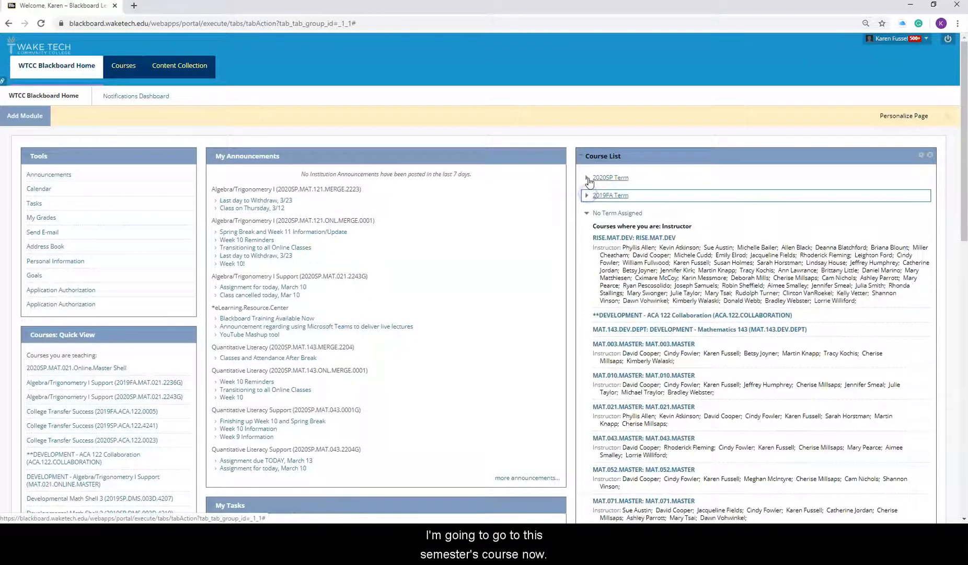
click(588, 178)
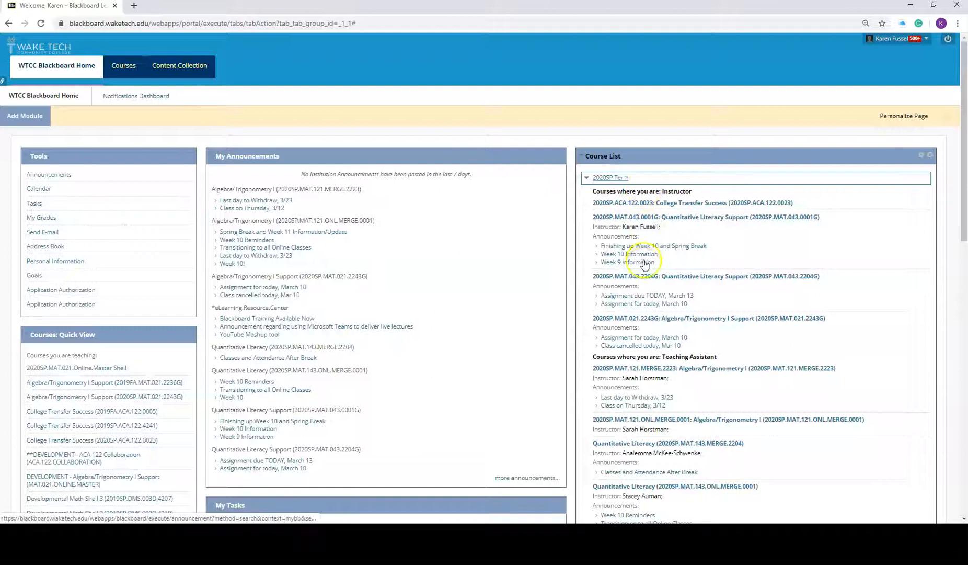
click(642, 277)
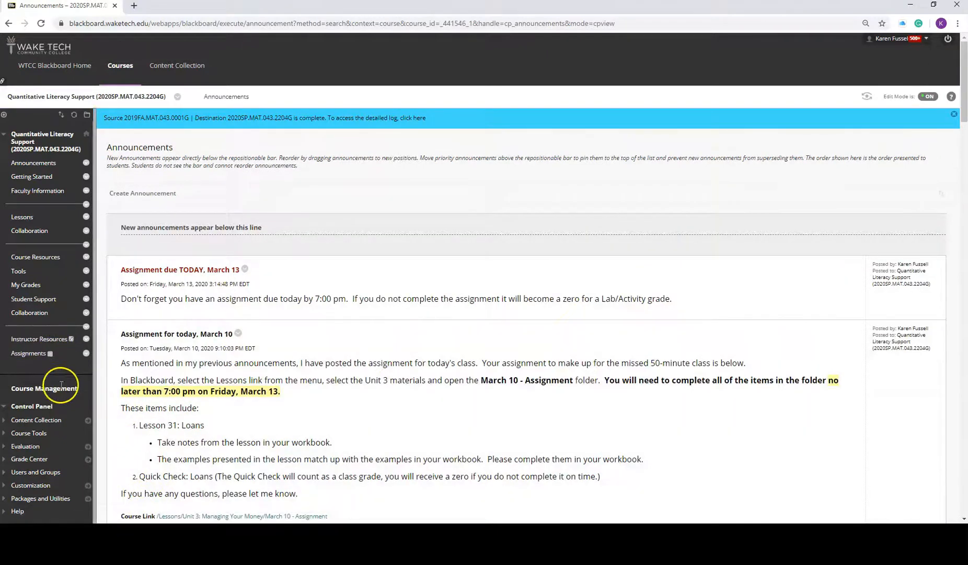
Open Lesson 37: Sample Space under Unit 4: Statistically Speaking in the 2020SP course's Lessons
scroll(62, 389, down, 4)
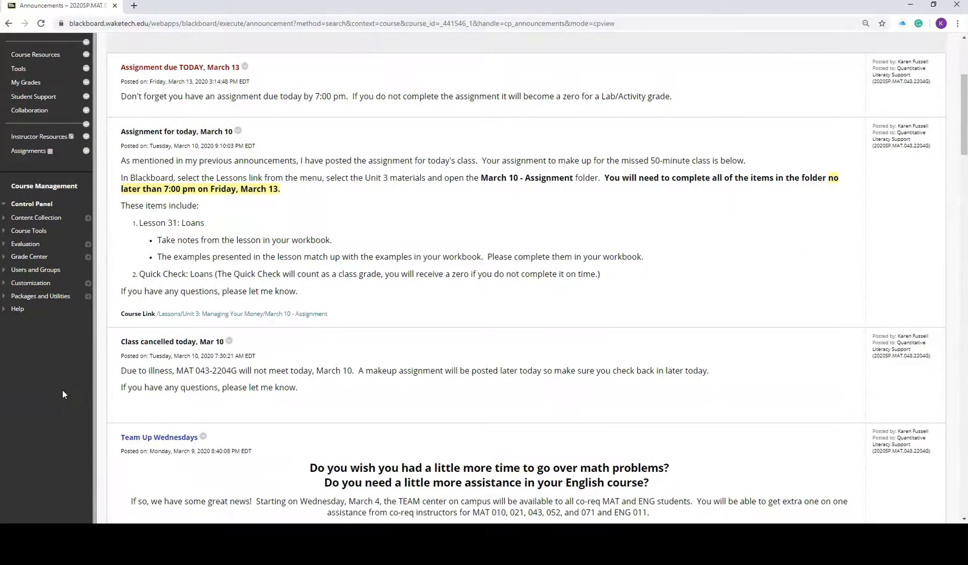
scroll(64, 382, up, 4)
click(34, 218)
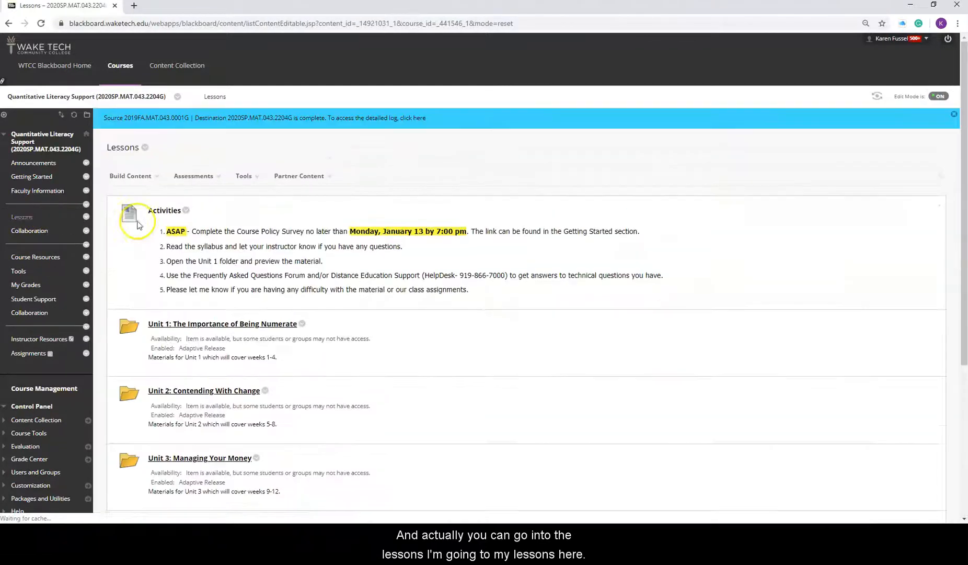
scroll(240, 444, down, 2)
click(225, 424)
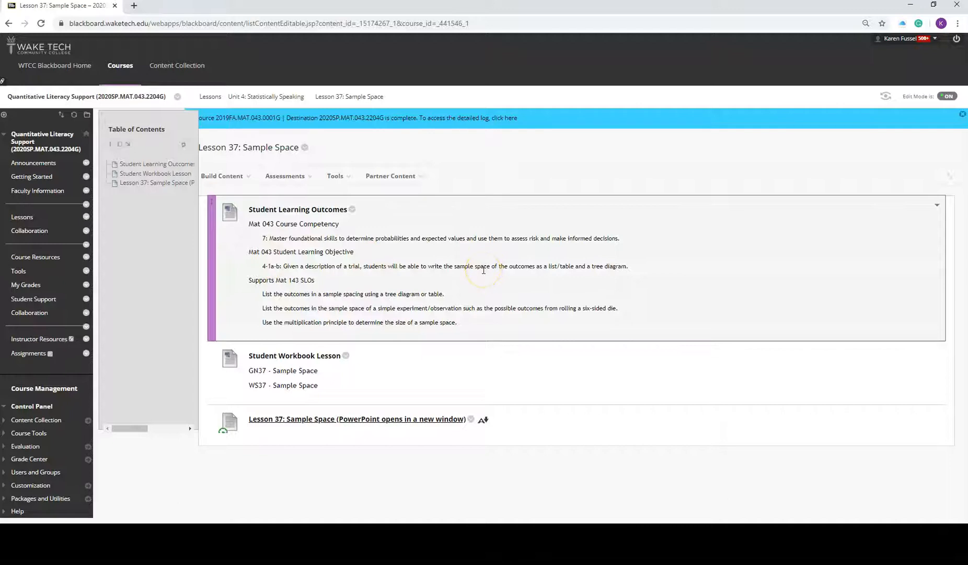
Start adding a test to Lesson 37: Sample Space and select the existing test Quick Check - Sample Space
click(335, 175)
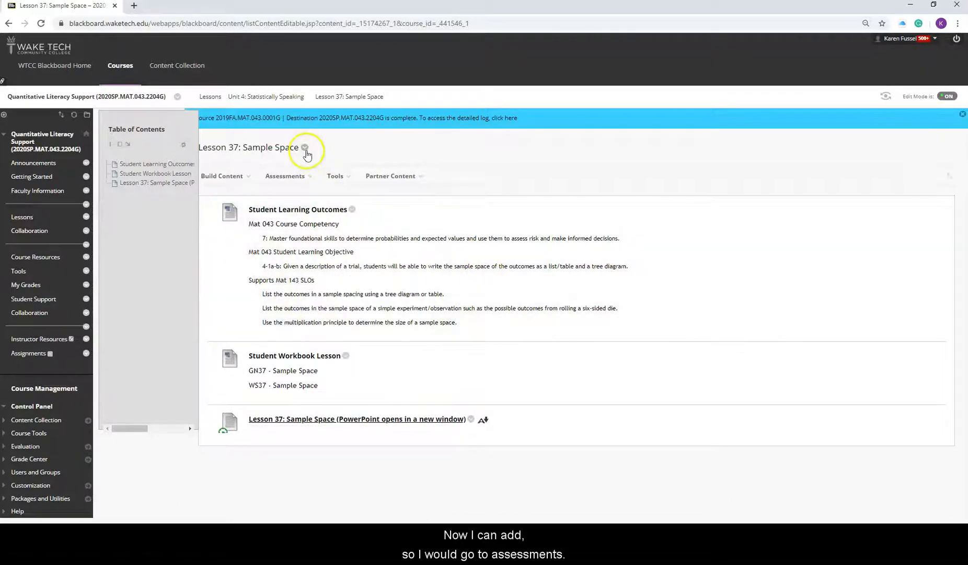
click(301, 175)
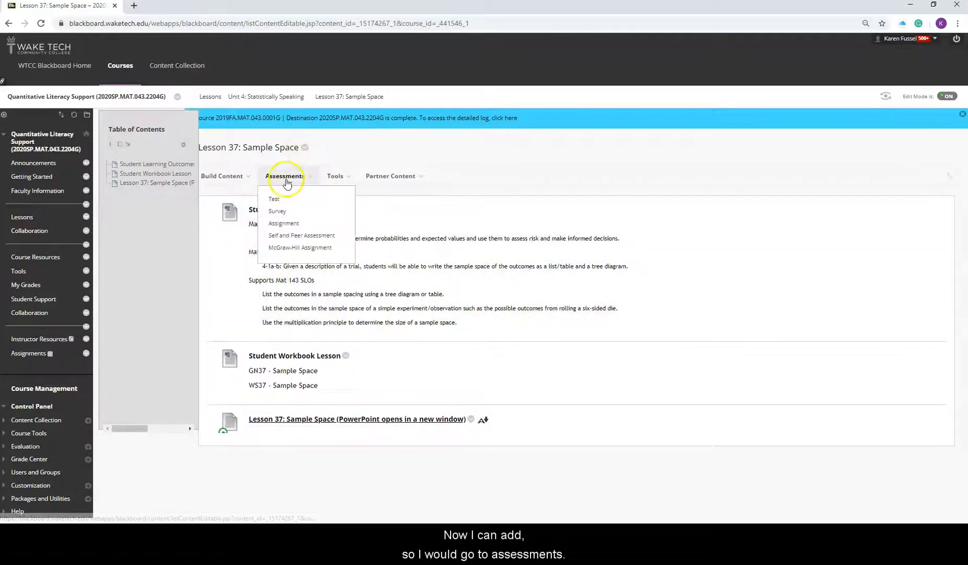
click(273, 199)
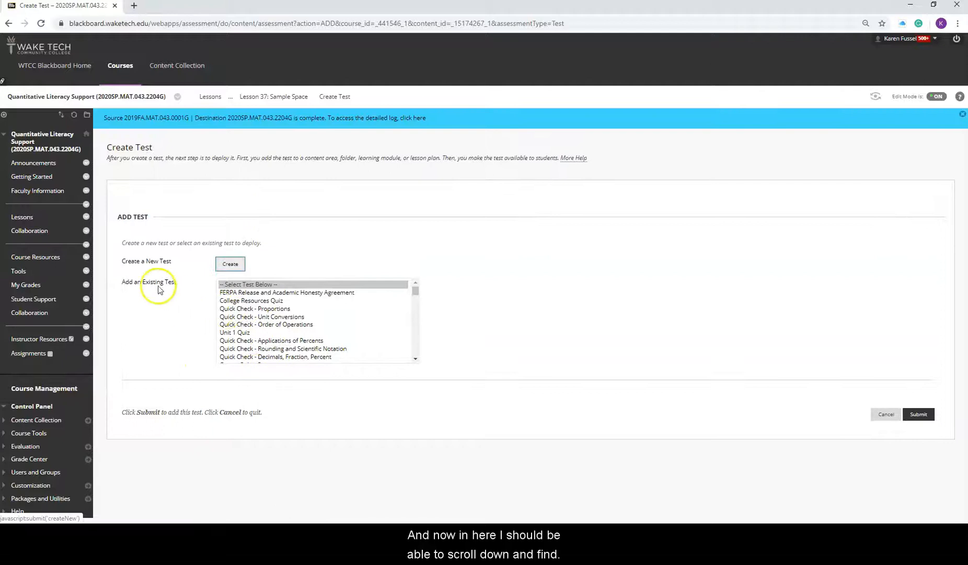
scroll(319, 291, down, 3)
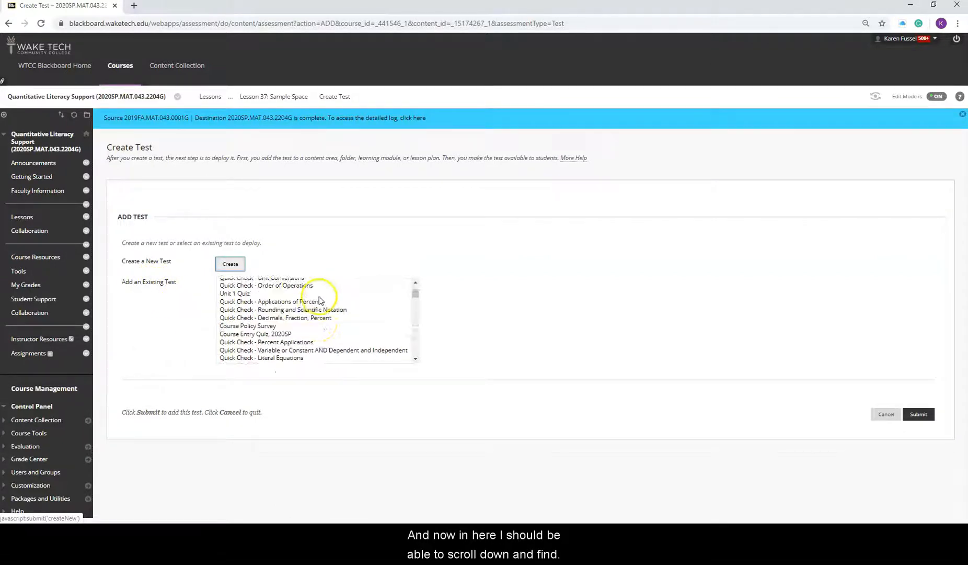
scroll(265, 307, down, 6)
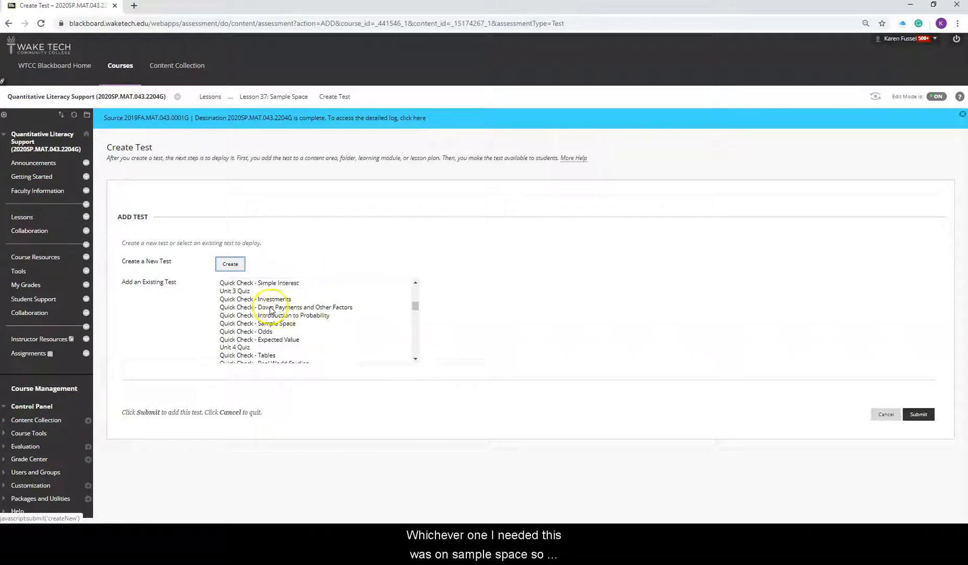
click(264, 324)
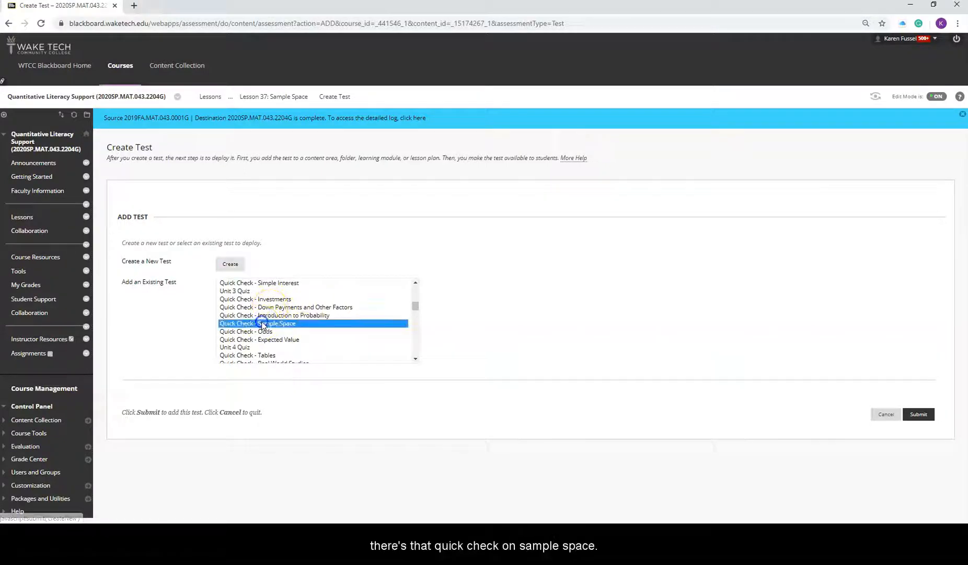
Look through the rest of the existing tests and submit Quick Check - Sample Space as the one to add
scroll(348, 303, down, 10)
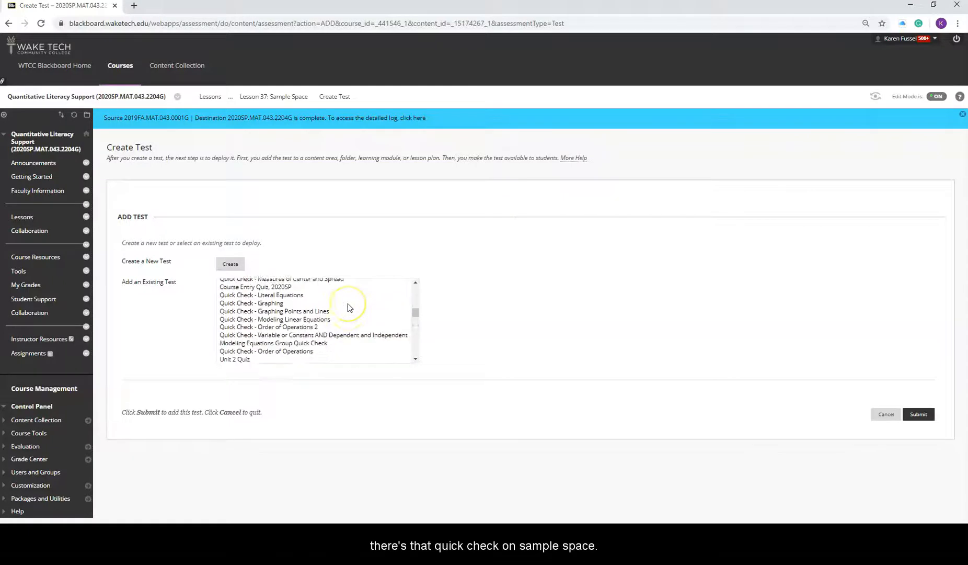
scroll(348, 304, down, 3)
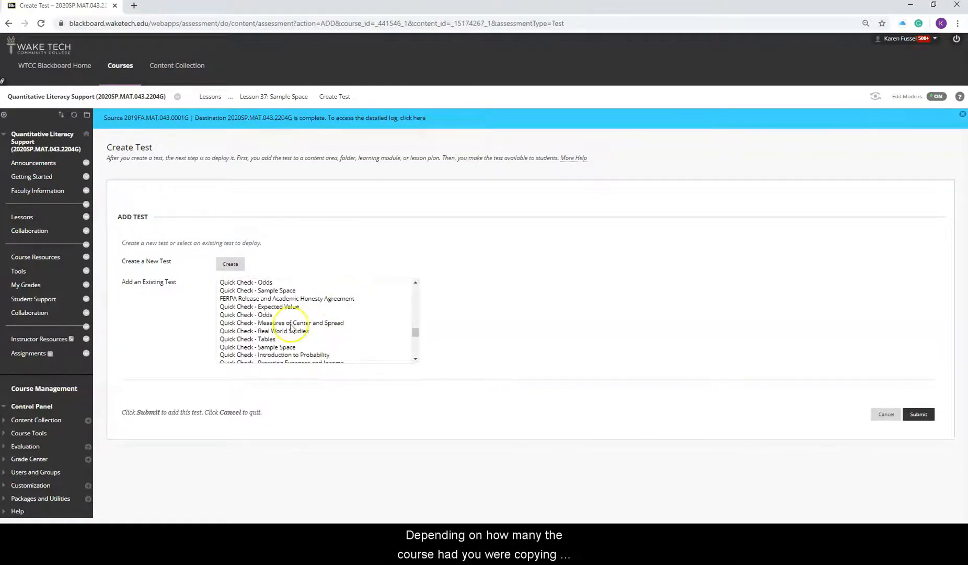
scroll(329, 305, down, 8)
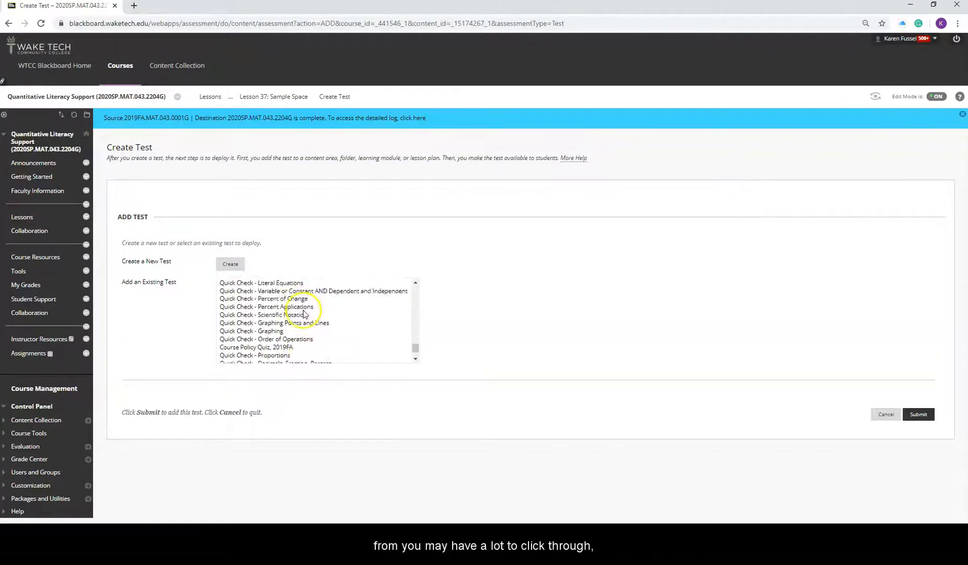
scroll(307, 332, up, 10)
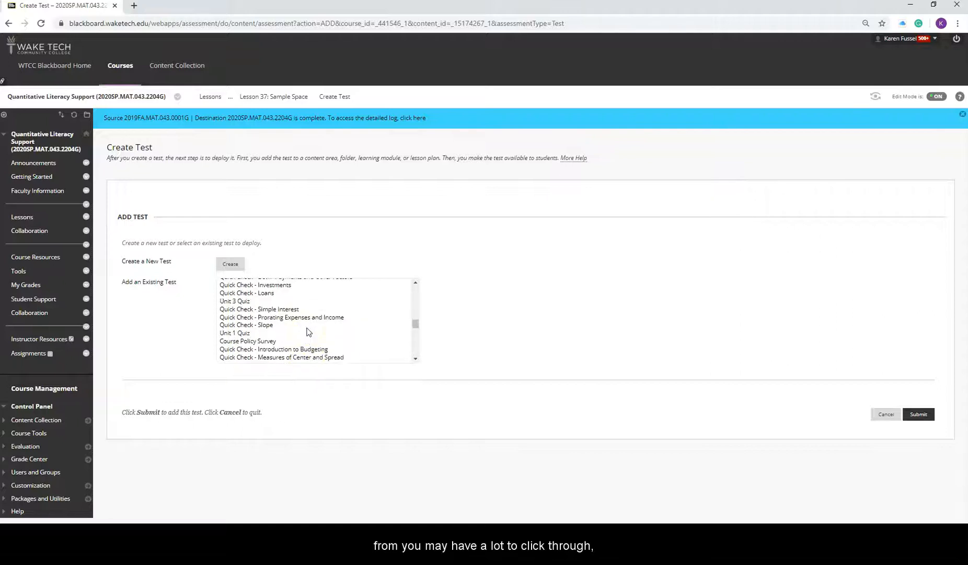
scroll(312, 325, up, 5)
click(303, 335)
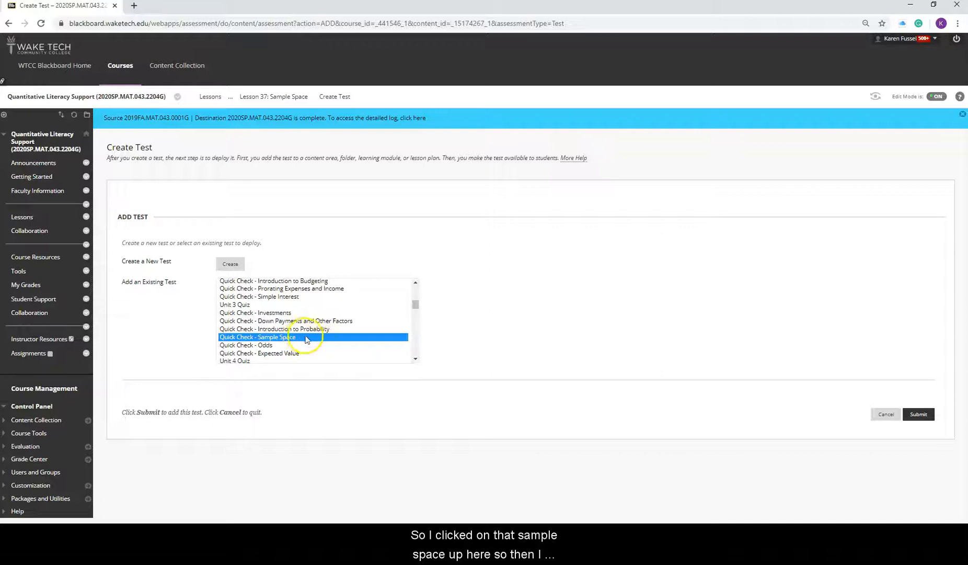
click(920, 416)
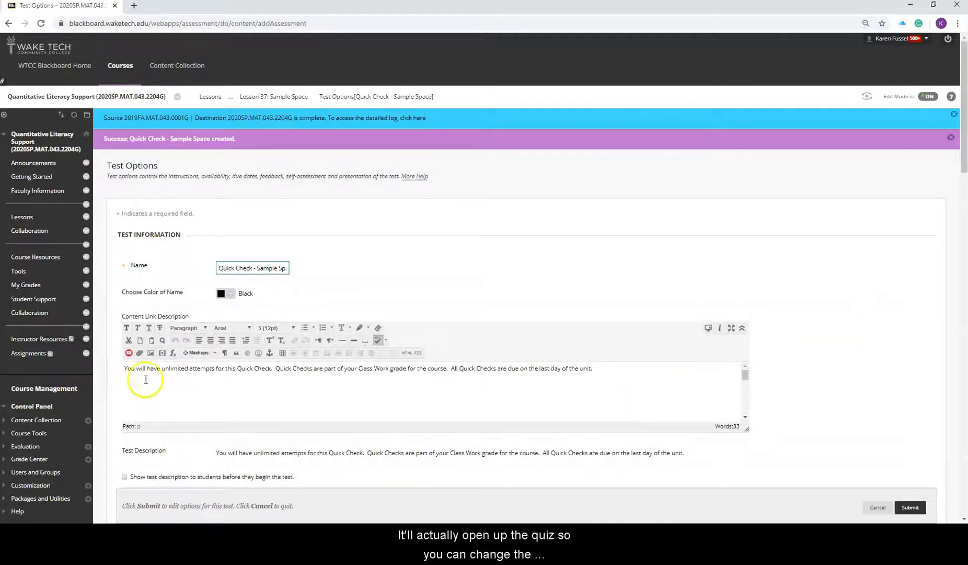
Set the Sample Space quiz to open in a new window and make it available to students
drag(132, 368, 639, 369)
click(631, 373)
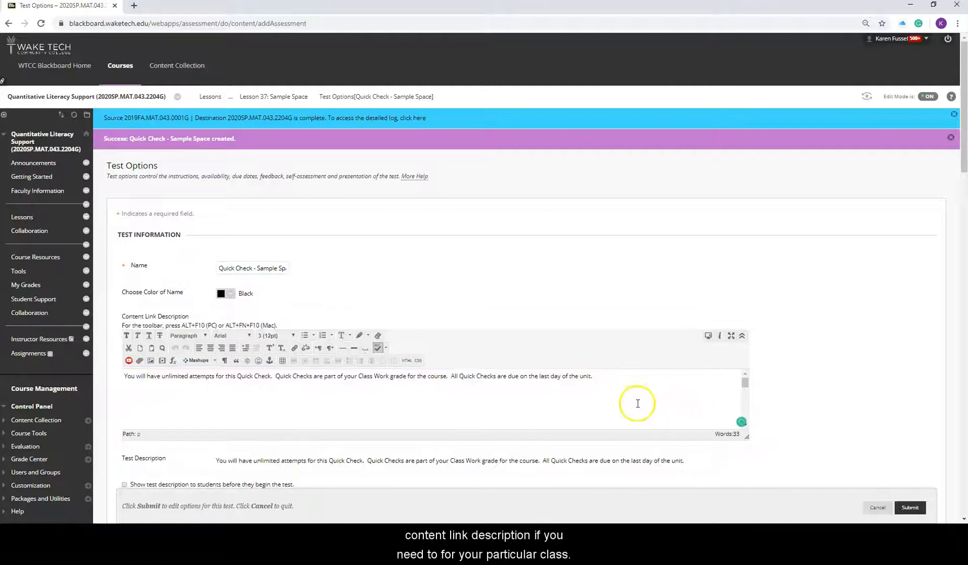
scroll(823, 379, down, 5)
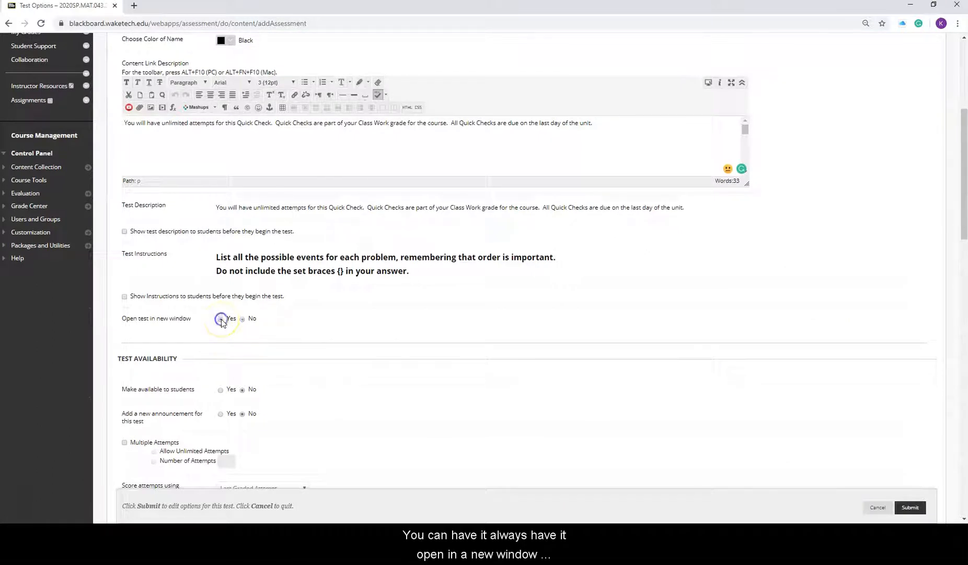
click(220, 319)
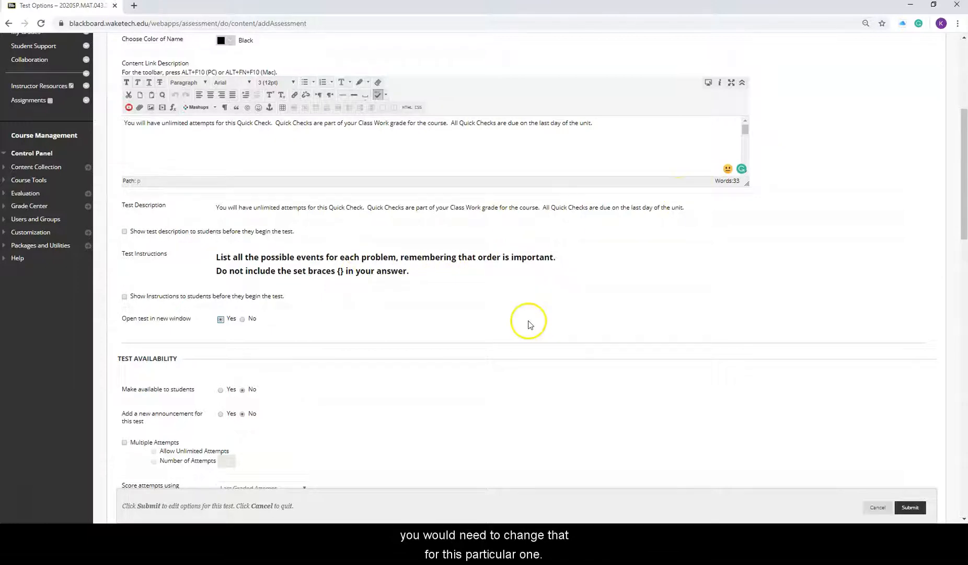
scroll(528, 324, down, 2)
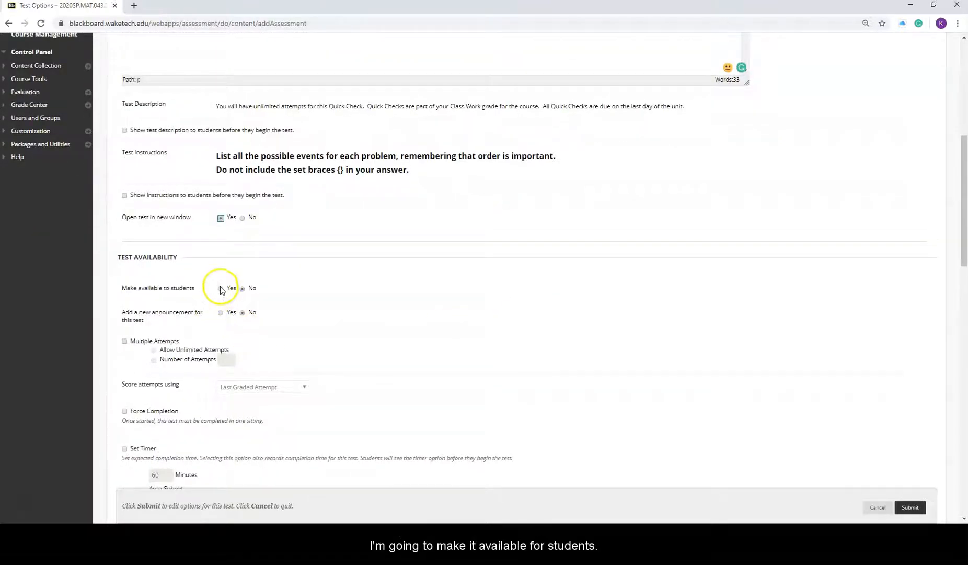
click(220, 289)
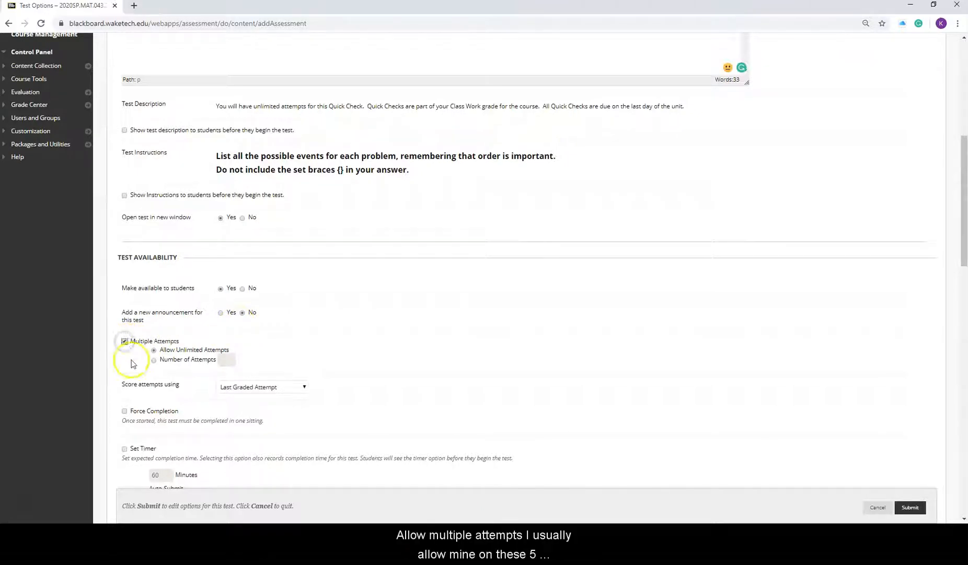
Allow multiple attempts on the quiz, limited to 5, and score attempts using Highest Grade
click(154, 361)
click(227, 361)
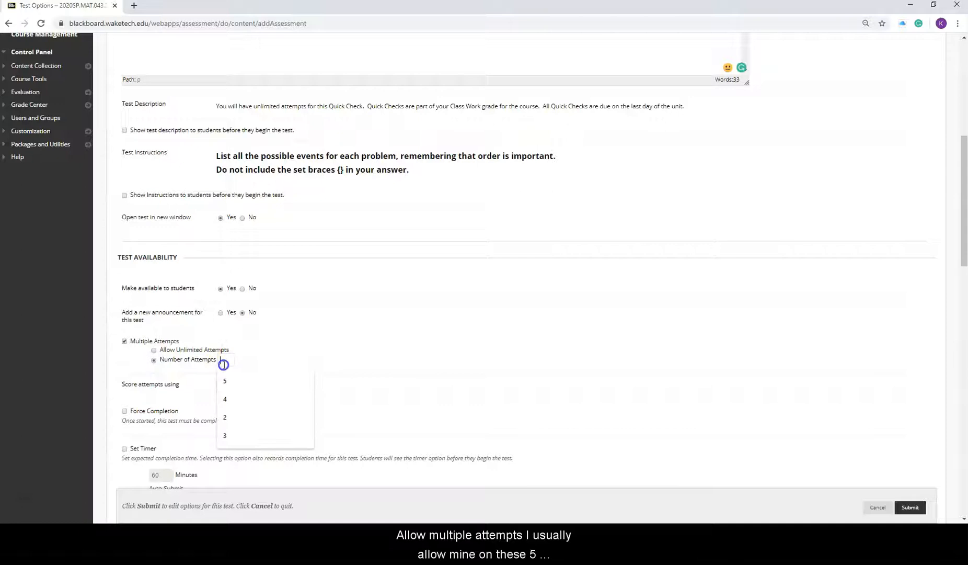
click(234, 382)
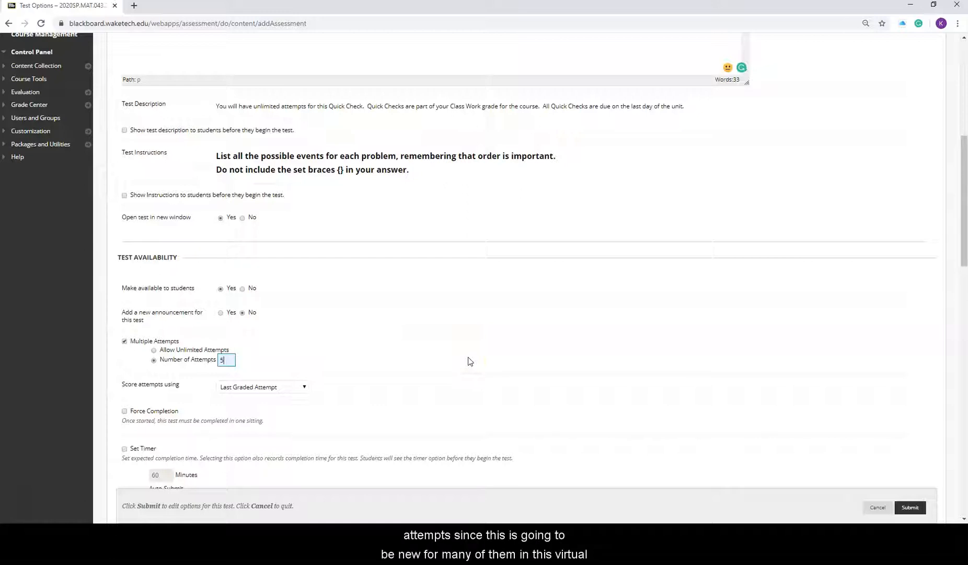
click(299, 387)
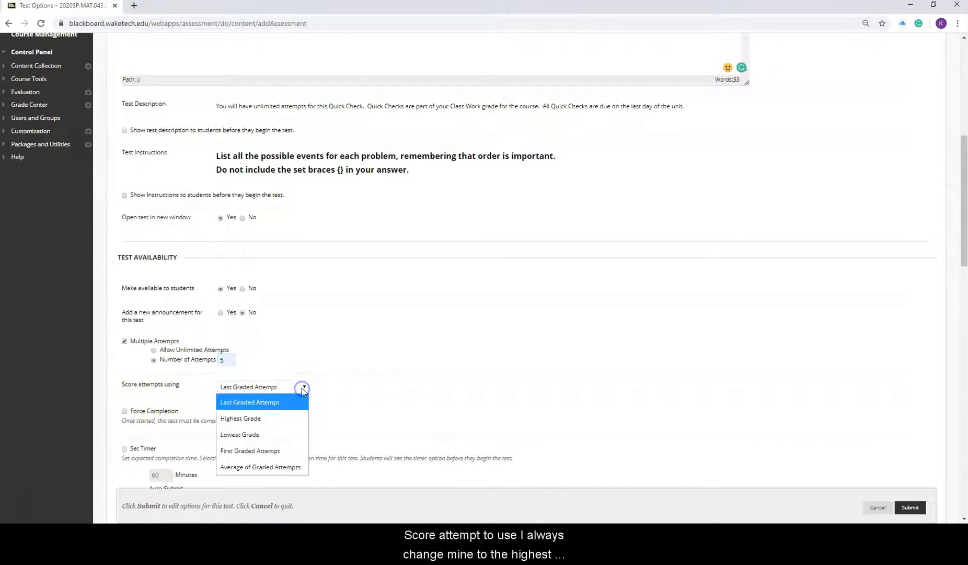
click(286, 419)
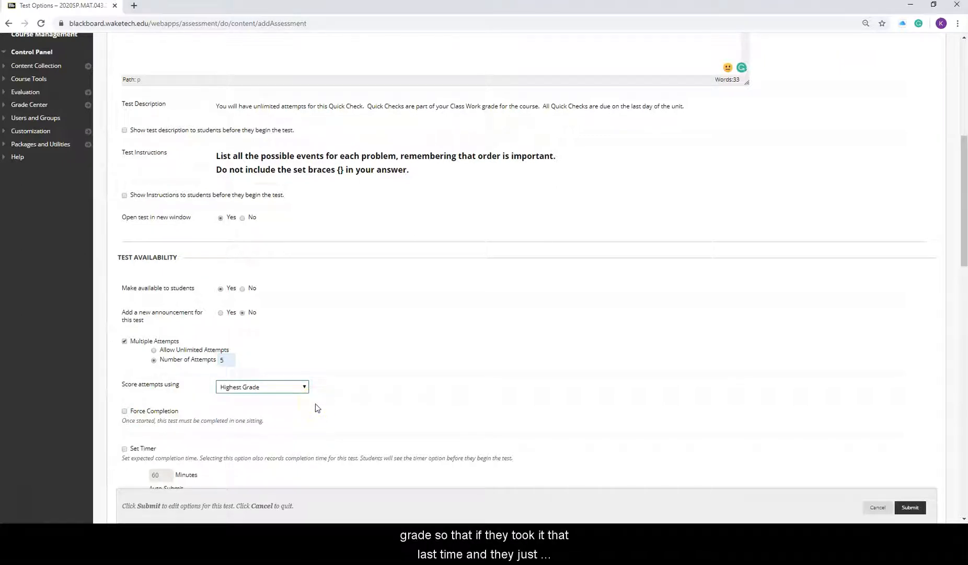
Enable a due date for the quiz and set it to 03/31/2020
scroll(510, 394, down, 2)
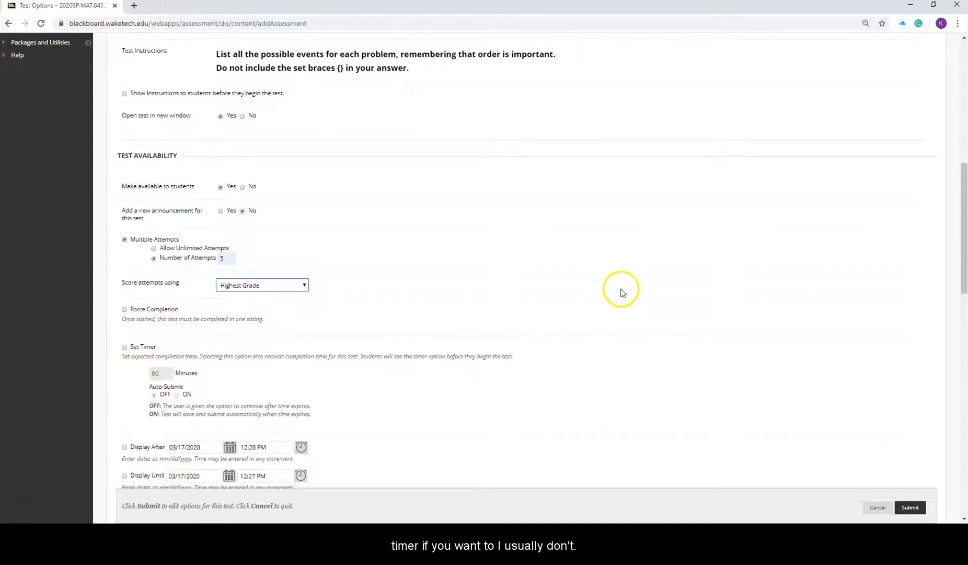
scroll(623, 292, down, 3)
scroll(623, 292, down, 4)
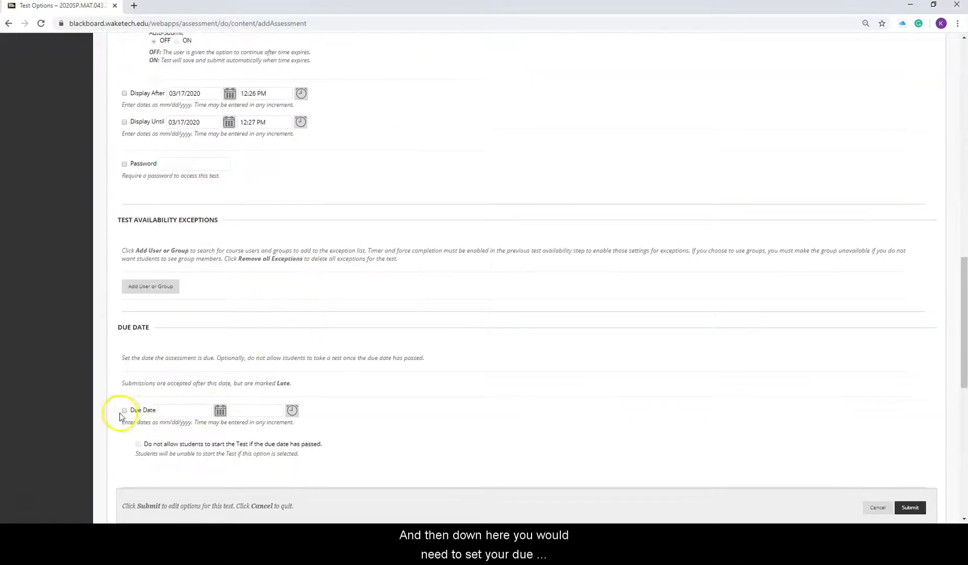
click(124, 411)
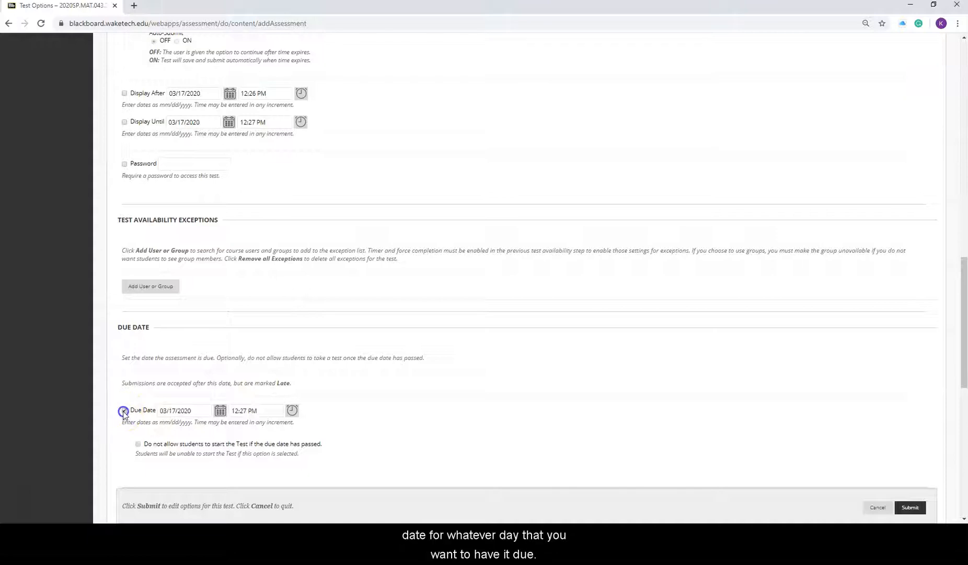
click(220, 411)
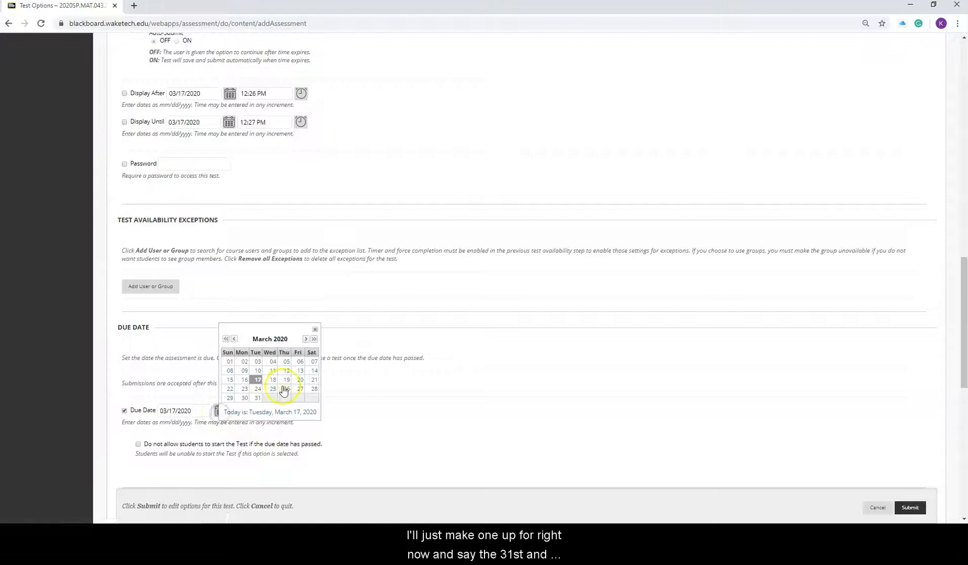
click(257, 398)
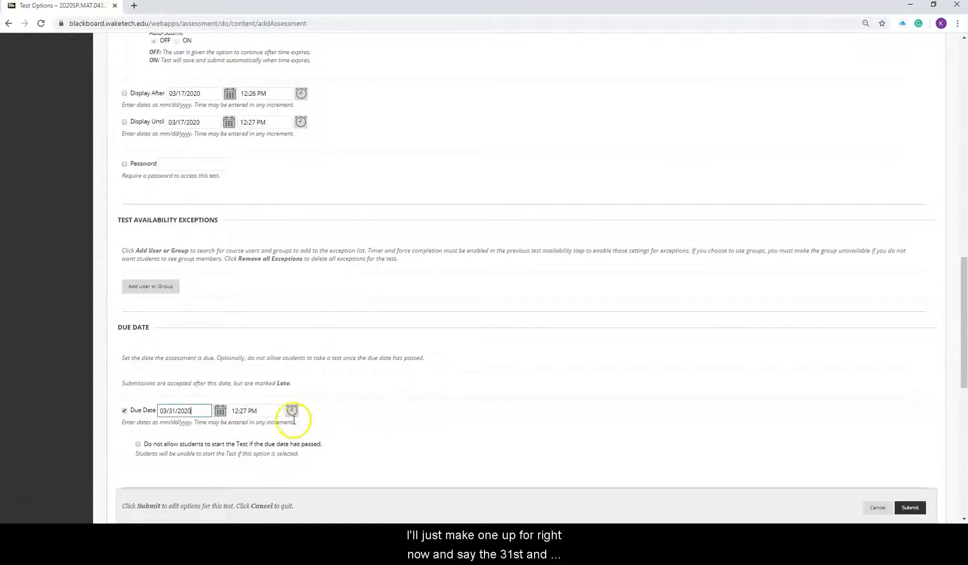
Set the due time to 07:00 PM and do not allow students to start the test once the due date has passed
click(291, 410)
scroll(313, 391, down, 3)
scroll(313, 391, down, 6)
scroll(321, 413, up, 3)
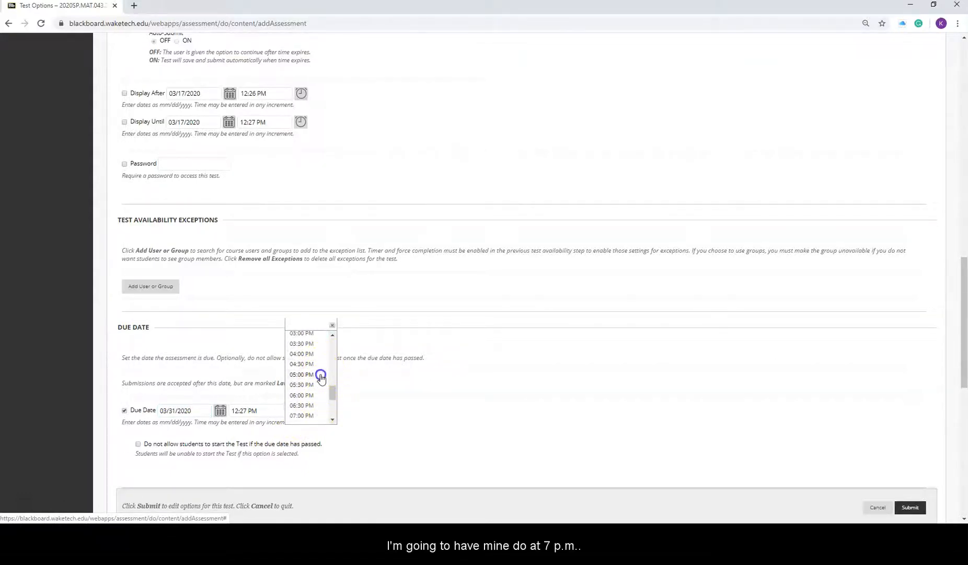
click(313, 416)
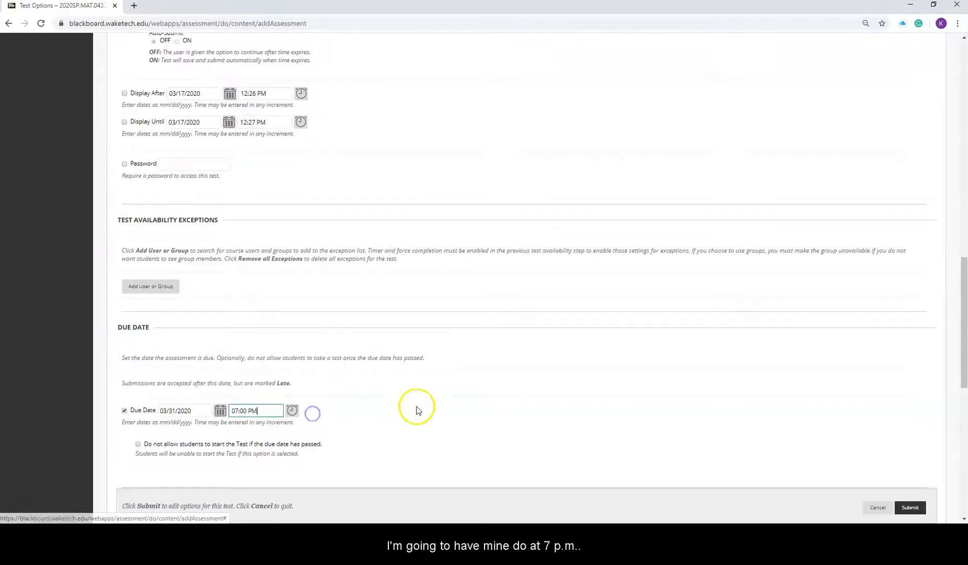
scroll(437, 431, down, 3)
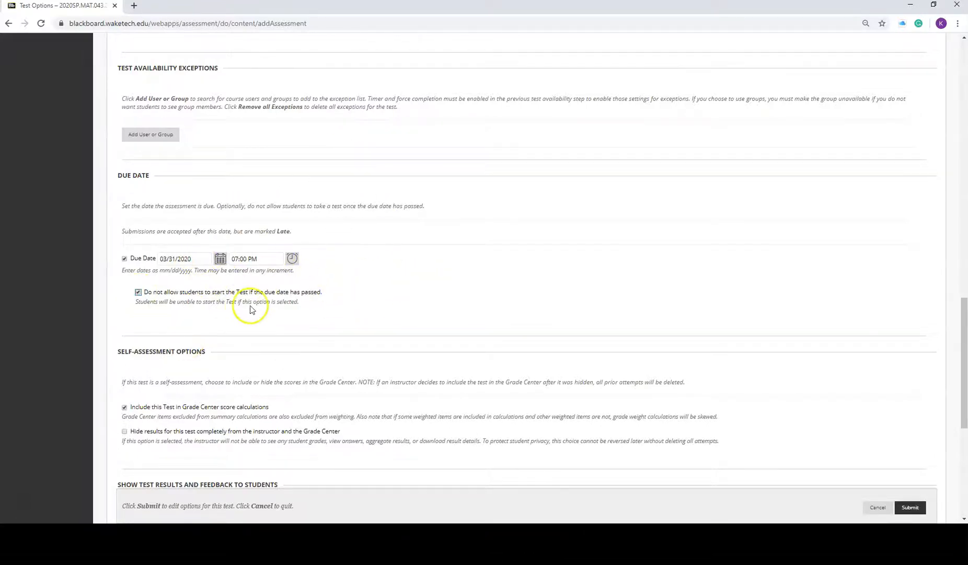
Show feedback and incorrect questions after submission, and add an After Due Date rule showing All Answers, Correct and Submitted answers
scroll(466, 312, down, 4)
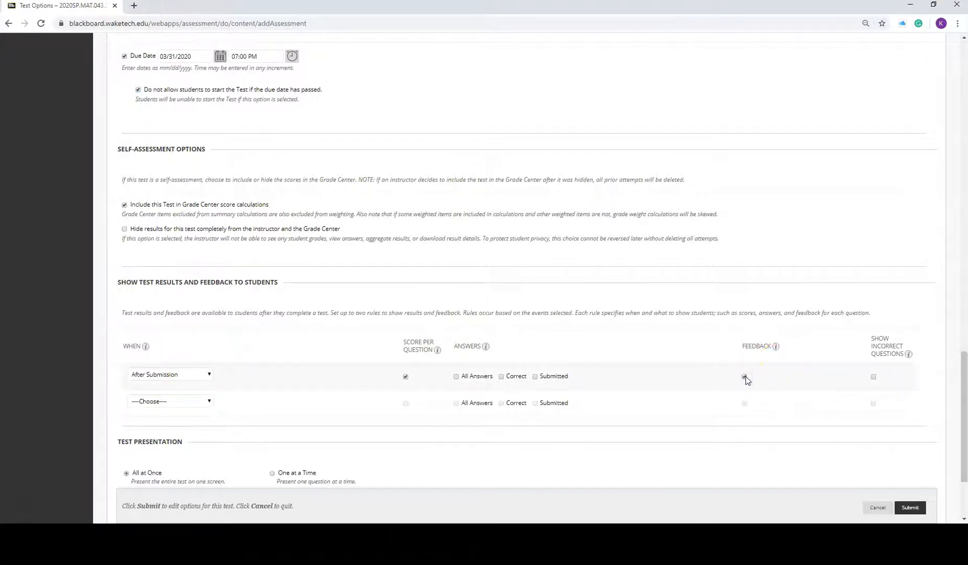
click(874, 377)
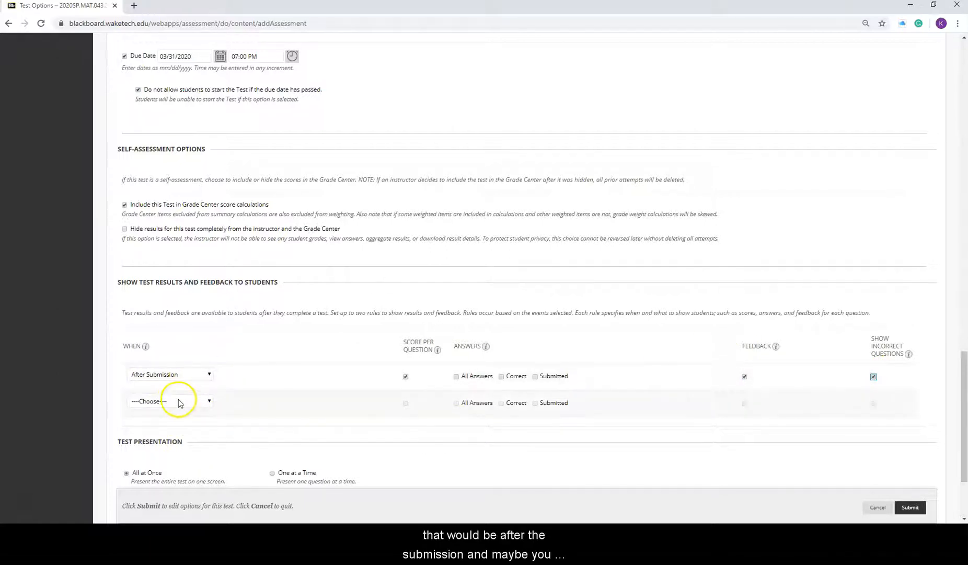
click(180, 401)
click(174, 449)
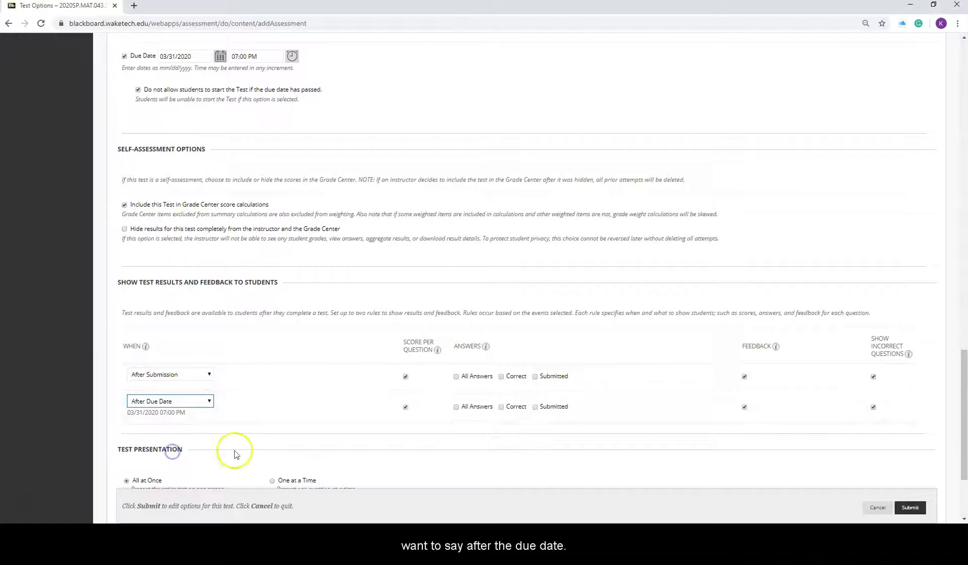
click(461, 408)
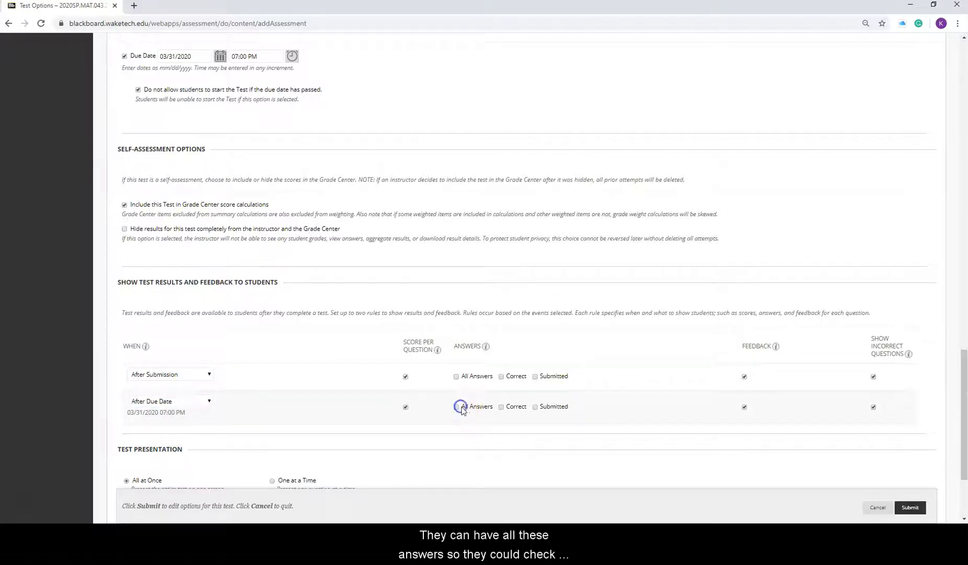
click(502, 408)
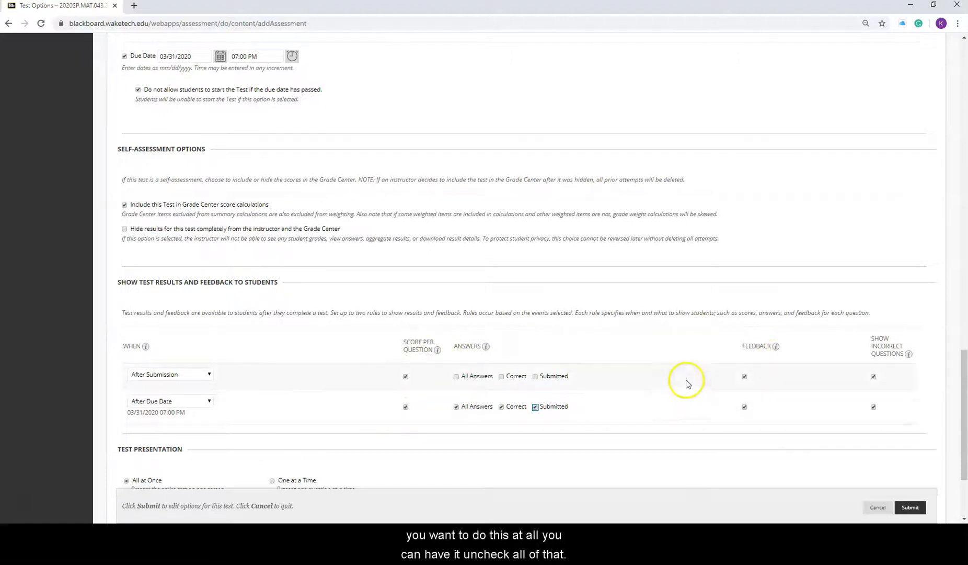
scroll(680, 379, down, 1)
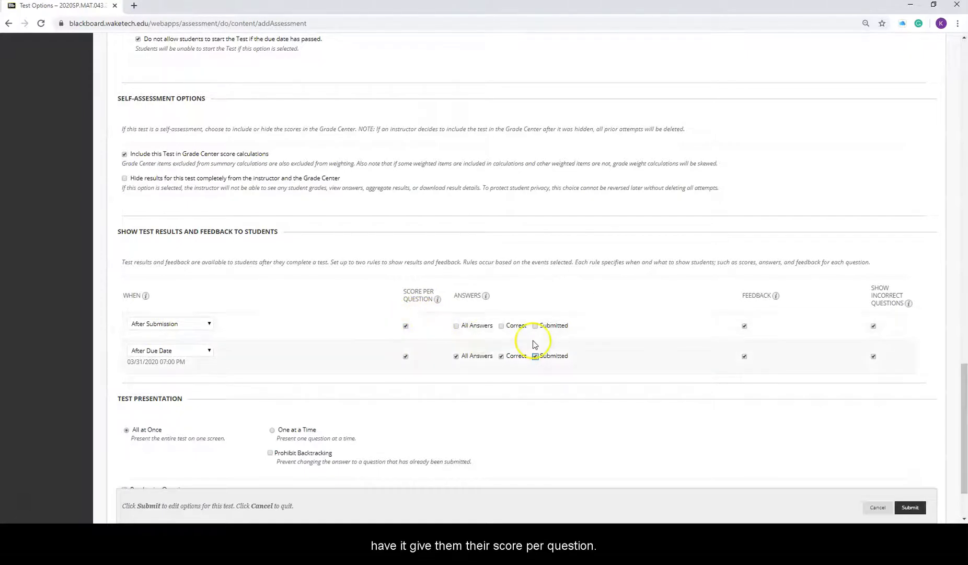
Submit the test options for the Sample Space quiz, leaving all questions presented at once without randomizing
scroll(533, 337, down, 2)
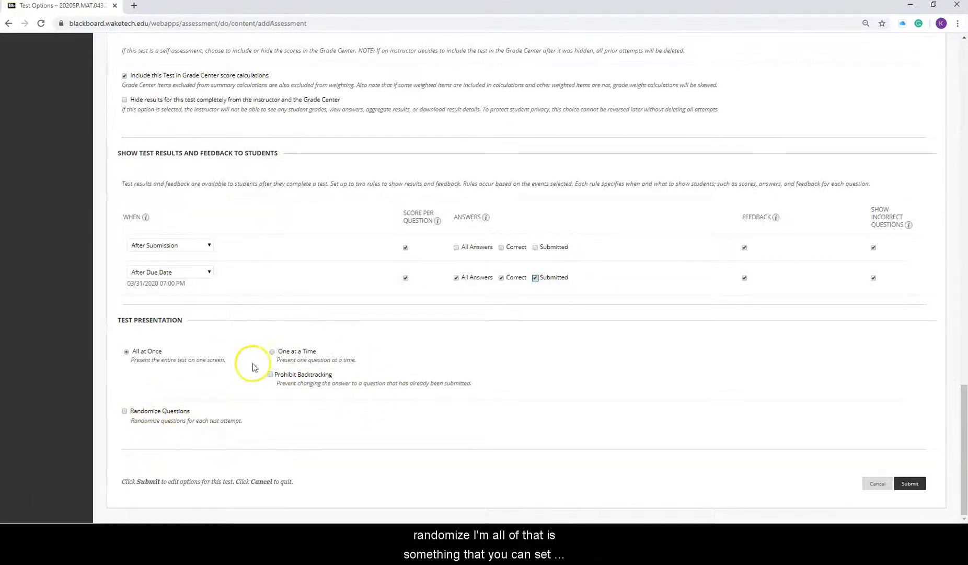
scroll(628, 377, up, 15)
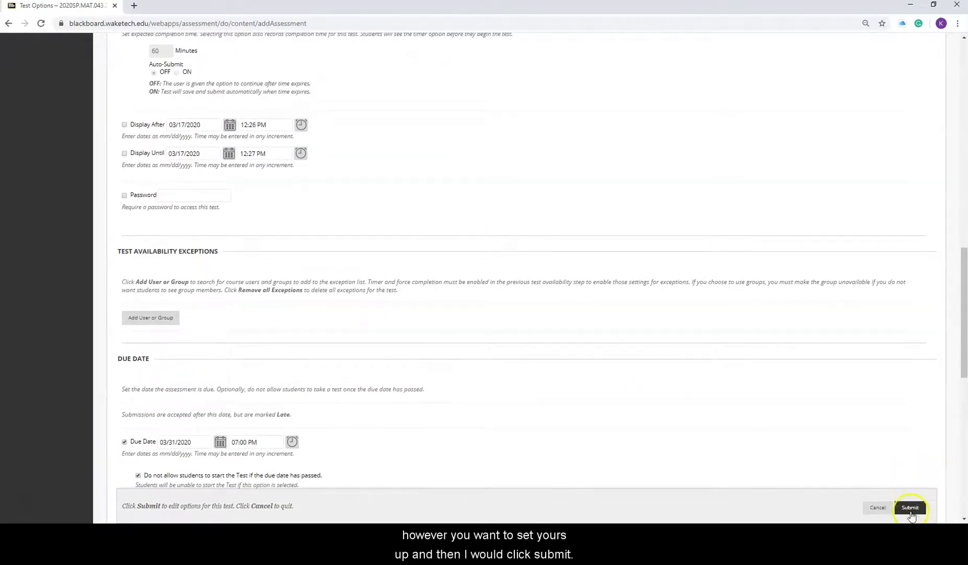
click(910, 507)
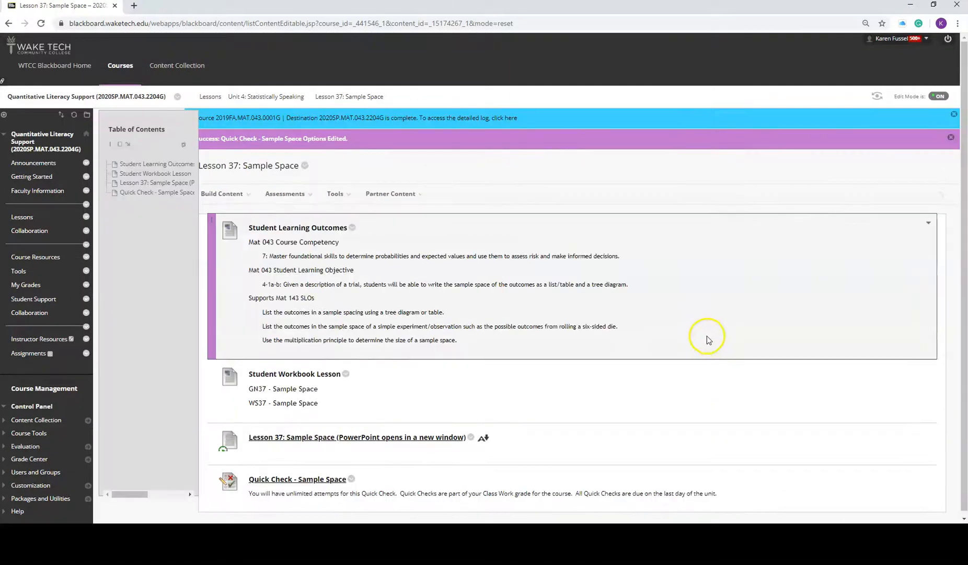
Open the Quick Check - Sample Space test in Lesson 37 for editing its questions
scroll(707, 336, down, 1)
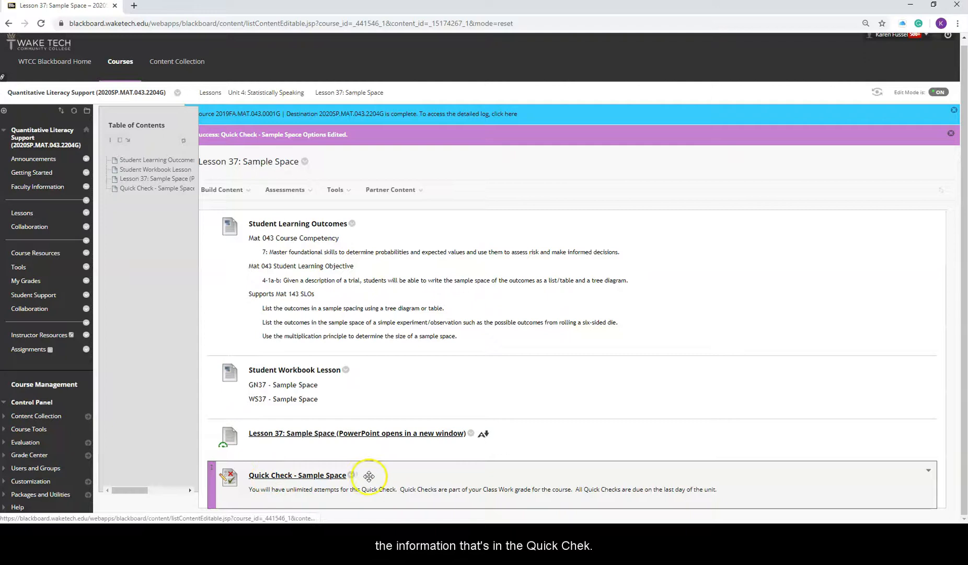
click(352, 476)
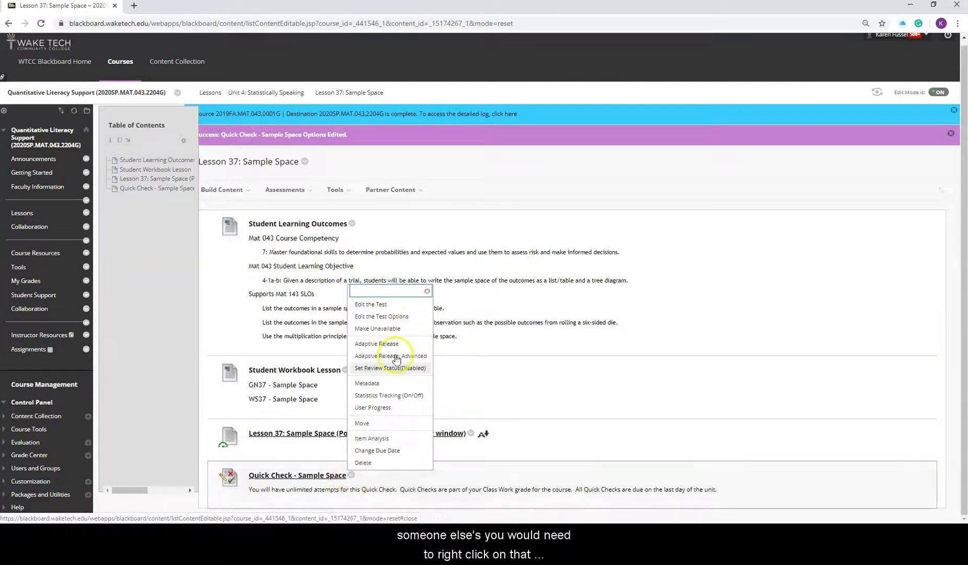
click(412, 305)
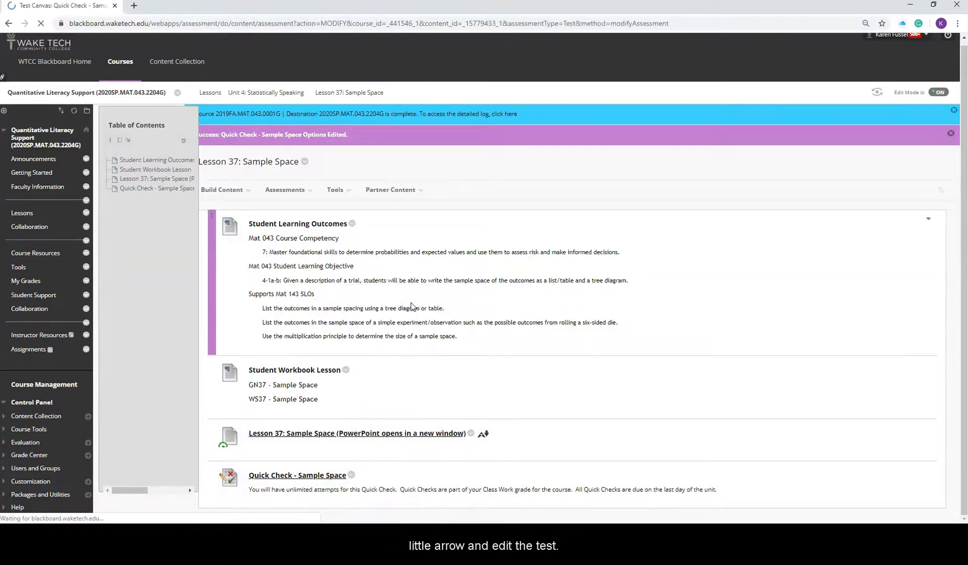
Examine both Fill in Multiple Blanks questions in the quiz, including their accepted answers and incorrect-answer feedback
scroll(631, 357, down, 2)
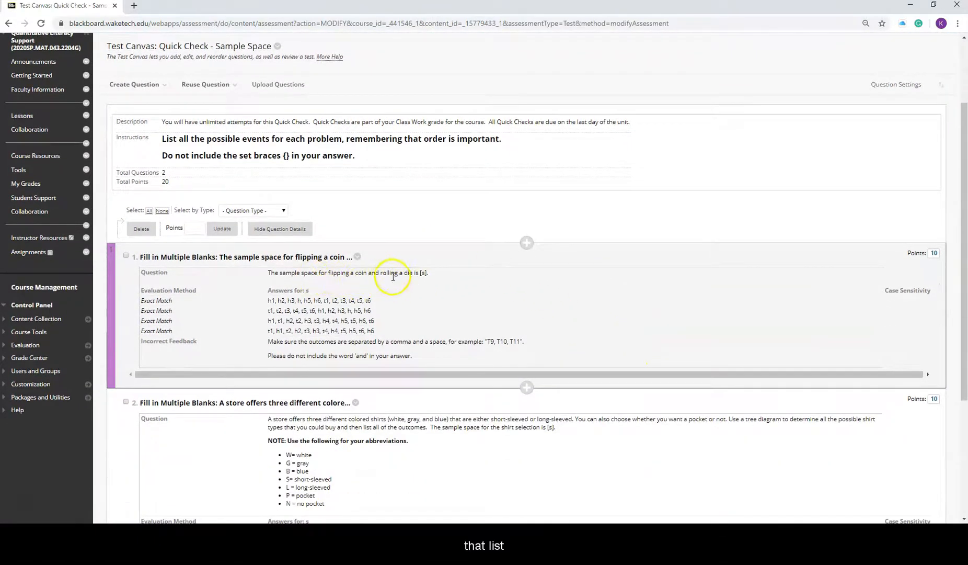
scroll(416, 335, down, 1)
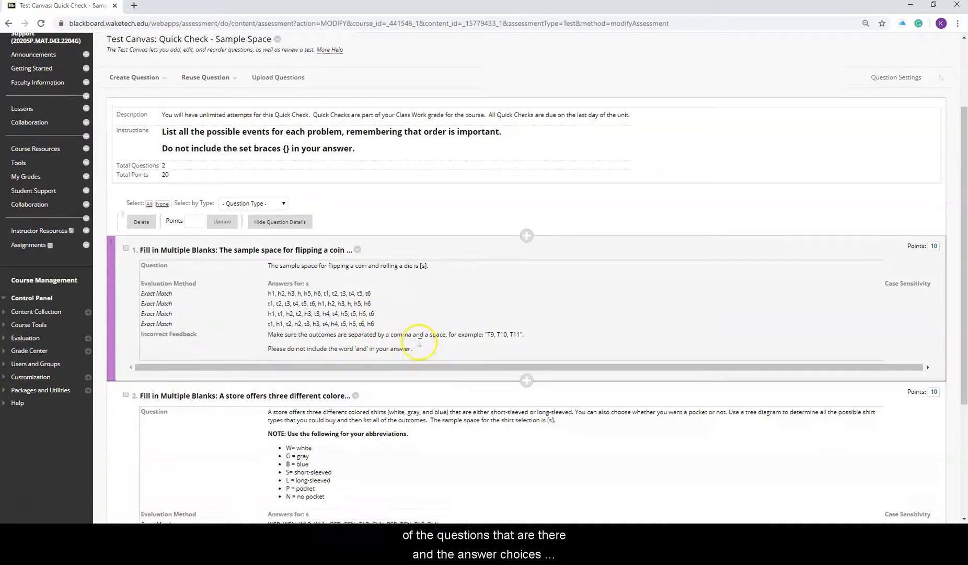
scroll(420, 342, down, 1)
scroll(353, 313, down, 3)
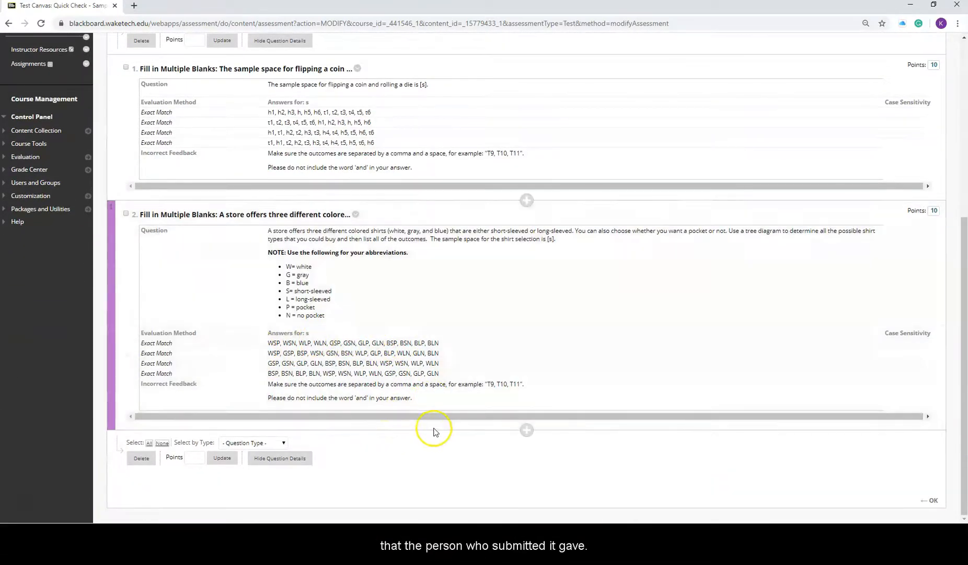
scroll(429, 421, up, 1)
scroll(418, 408, up, 3)
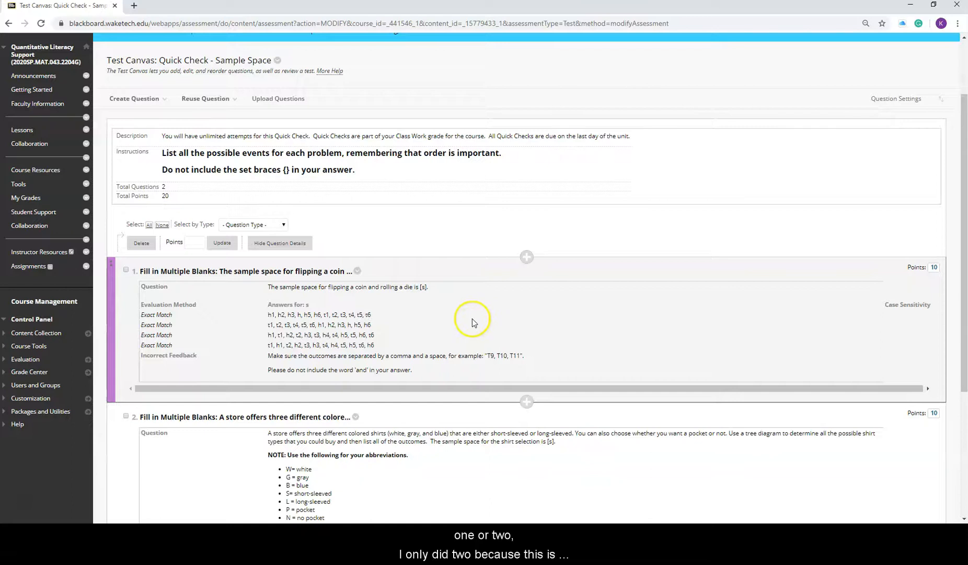
scroll(477, 320, down, 3)
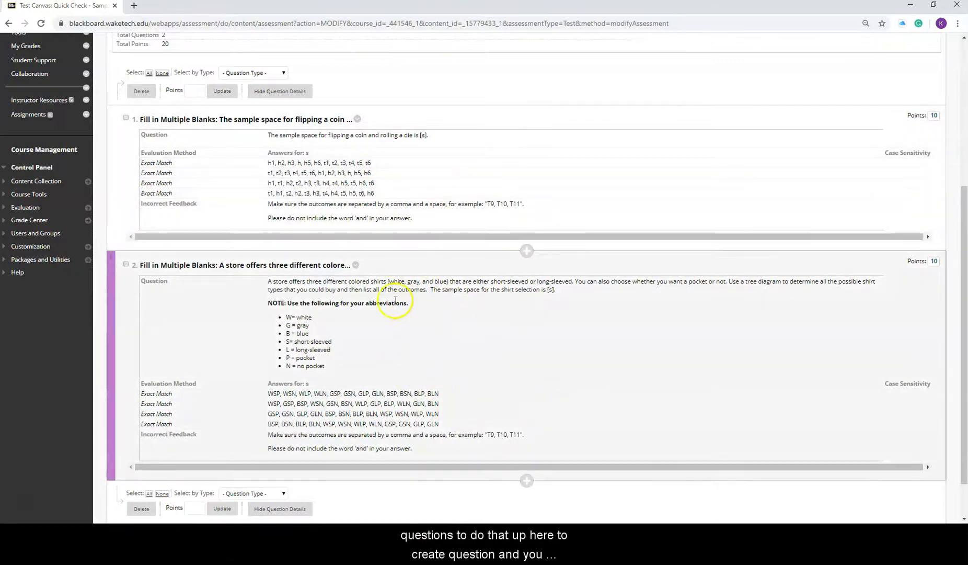
Show the question types available for creating a new question in the quiz
scroll(366, 264, up, 4)
click(155, 148)
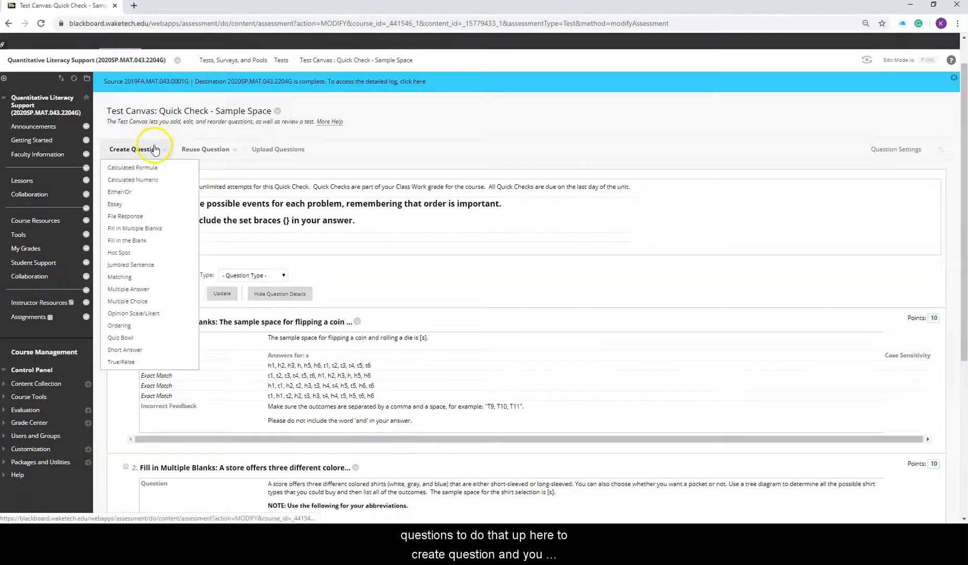